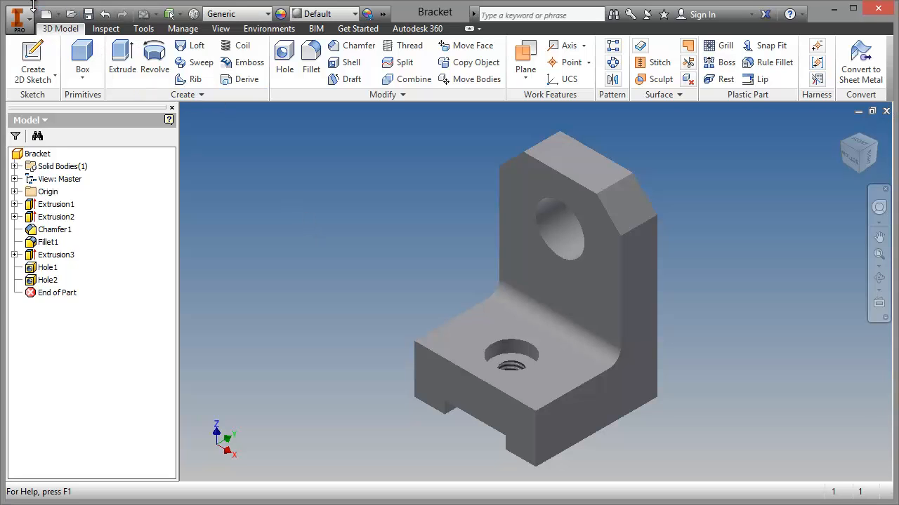
Step: Create a new drawing from Oaklands Drawing Template.idw in the Oaklands template folder, accepting the style library definitions
{"action": "left_click", "coordinate": [46, 14]}
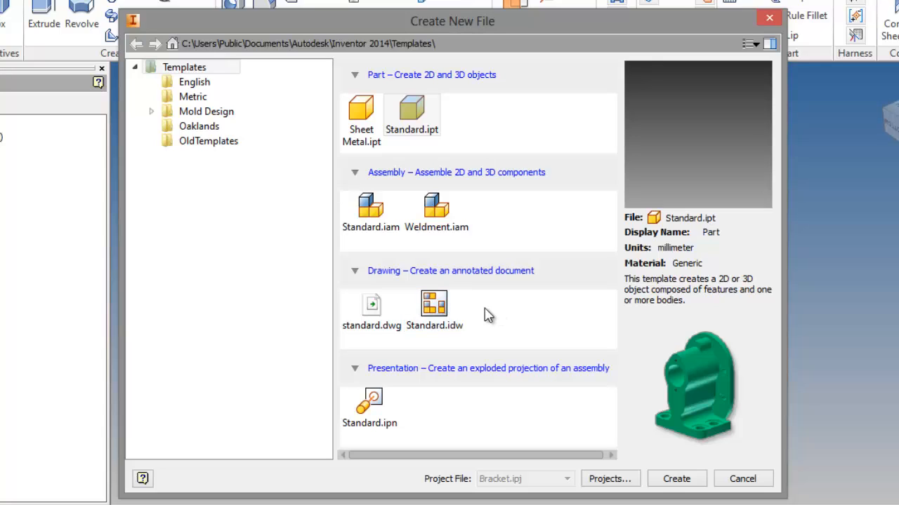
{"action": "left_click", "coordinate": [194, 132]}
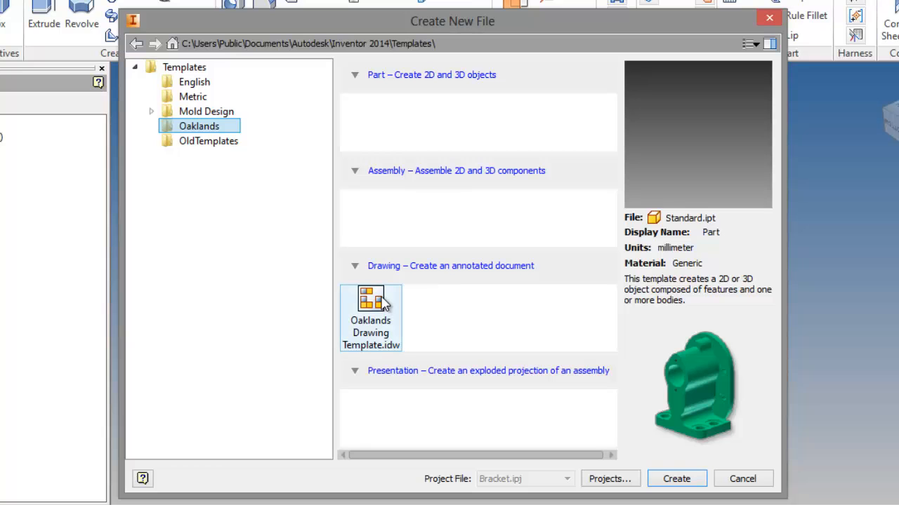
{"action": "left_click", "coordinate": [377, 300]}
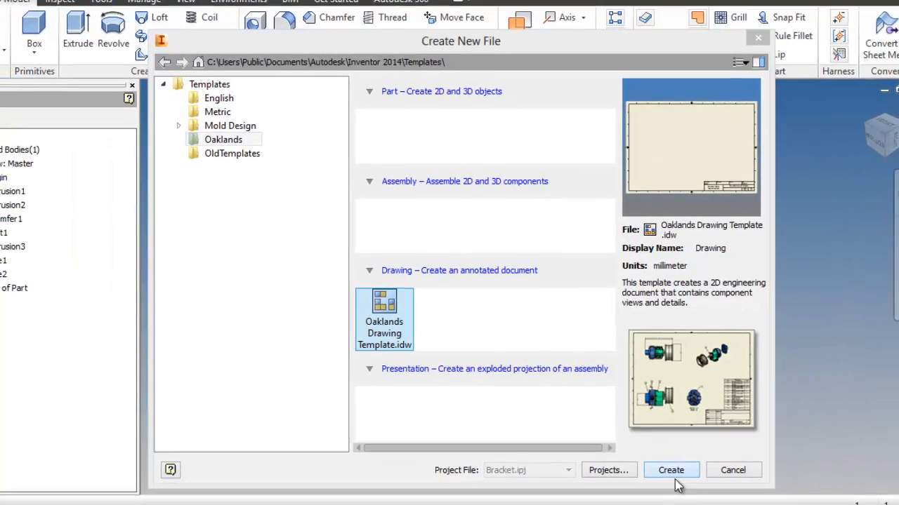
{"action": "left_click", "coordinate": [672, 476]}
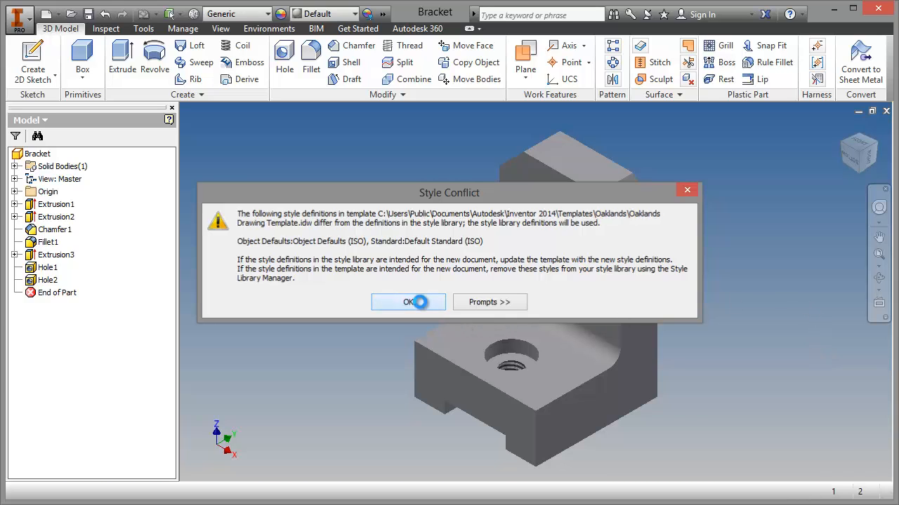
{"action": "left_click", "coordinate": [408, 302]}
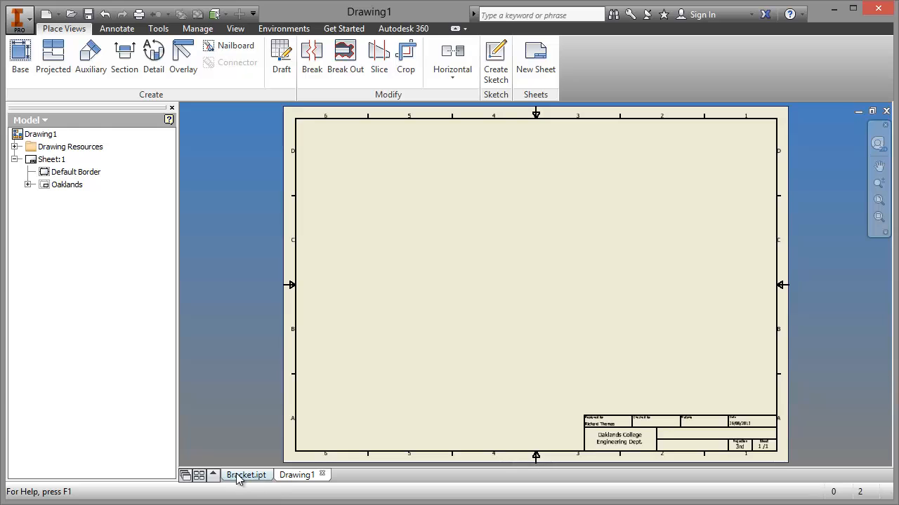
Step: Place a base view of Bracket.ipt in the Bottom orientation at 1:1 scale in the lower-left area of the sheet
{"action": "mouse_move", "coordinate": [250, 481]}
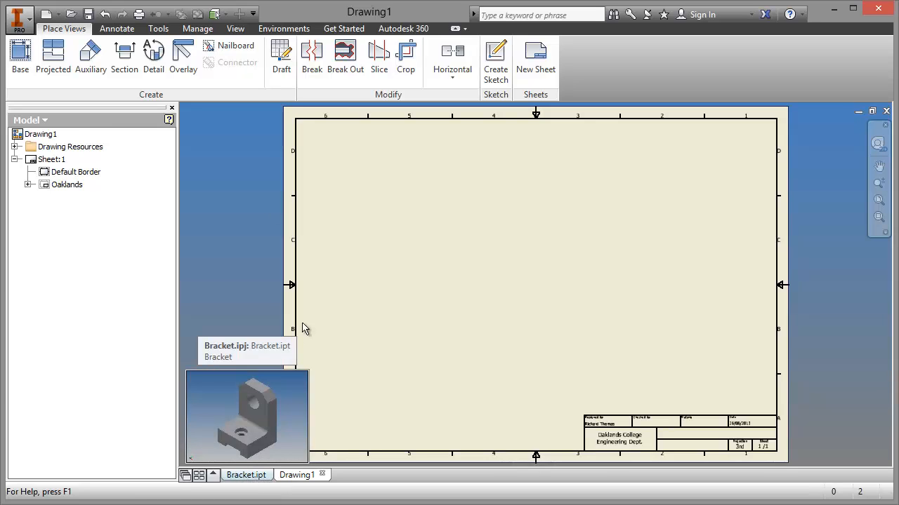
{"action": "left_click", "coordinate": [19, 58]}
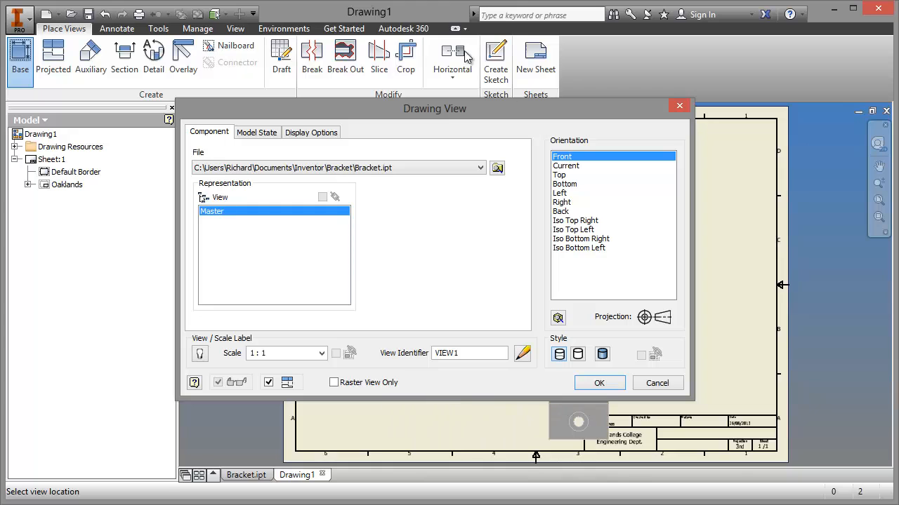
{"action": "mouse_move", "coordinate": [452, 111]}
{"action": "left_mouse_down"}
{"action": "mouse_move", "coordinate": [280, 10]}
{"action": "mouse_move", "coordinate": [287, 15]}
{"action": "mouse_move", "coordinate": [280, 20]}
{"action": "left_mouse_up"}
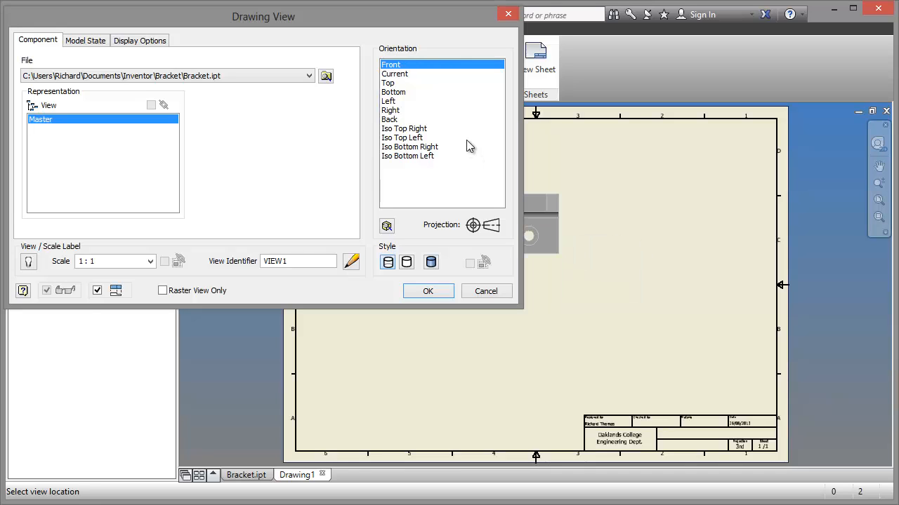
{"action": "left_click", "coordinate": [389, 83]}
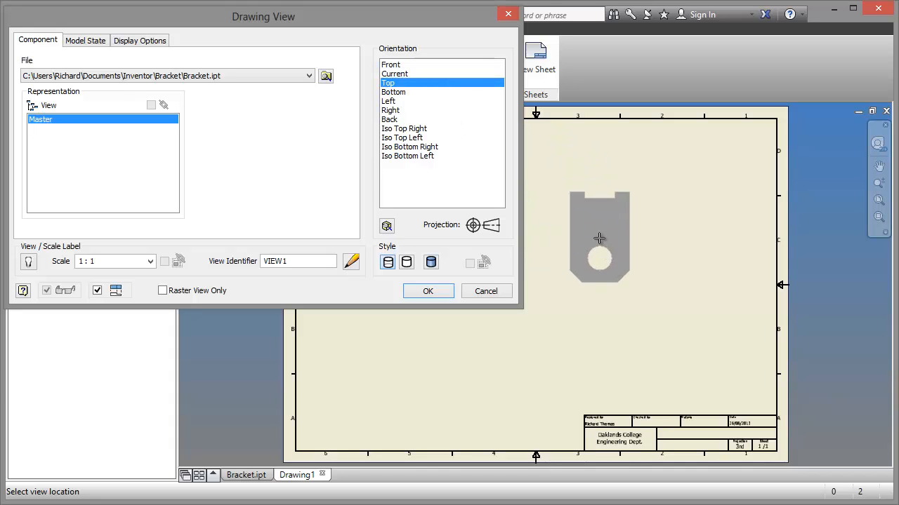
{"action": "left_click", "coordinate": [397, 92]}
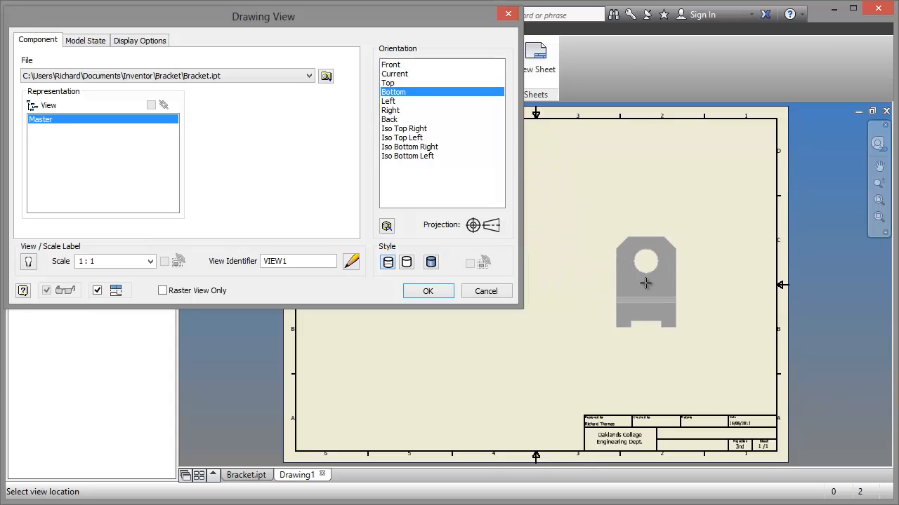
{"action": "left_click", "coordinate": [391, 102]}
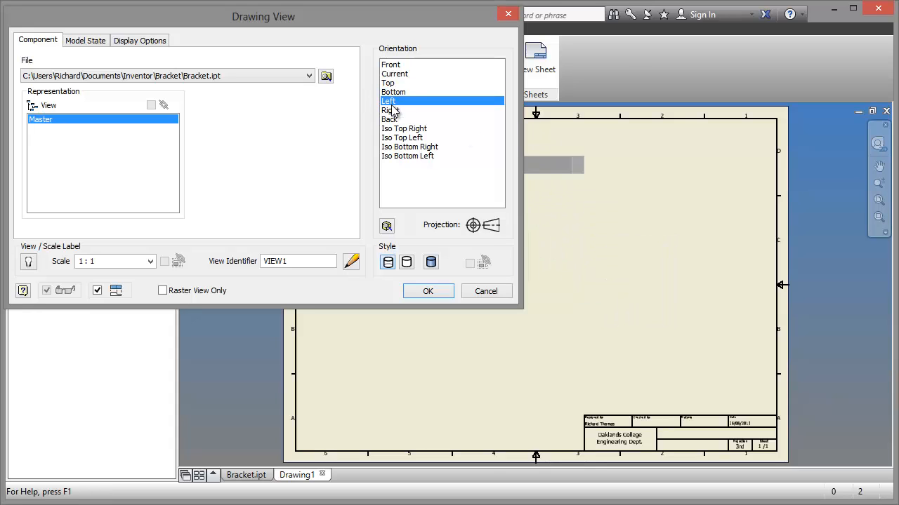
{"action": "left_click", "coordinate": [397, 113]}
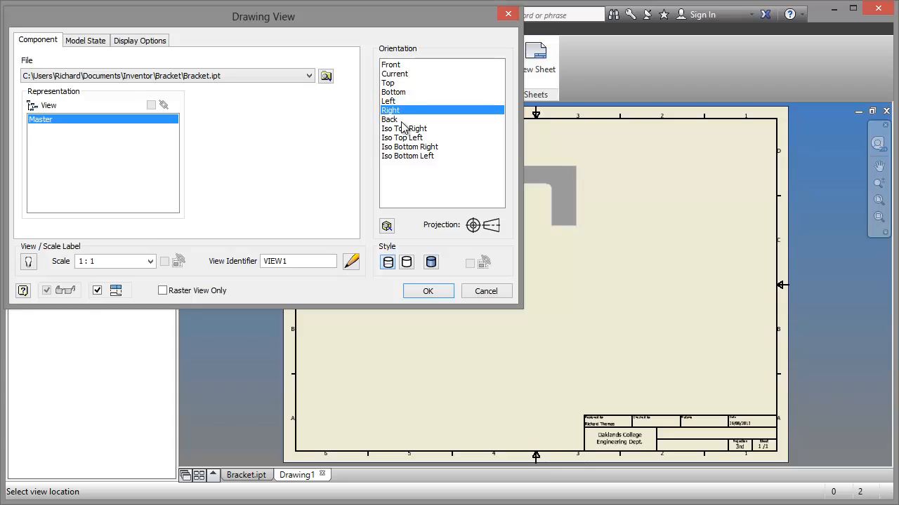
{"action": "left_click", "coordinate": [394, 93]}
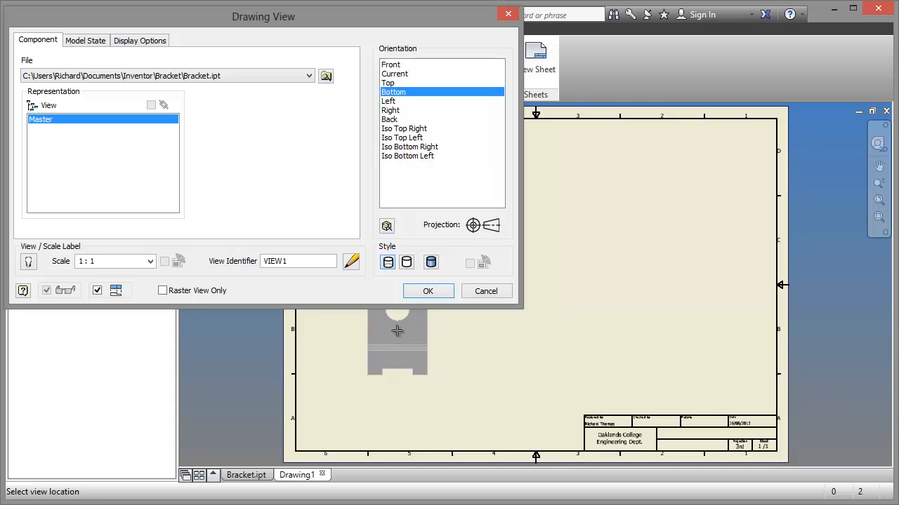
{"action": "left_click", "coordinate": [397, 330]}
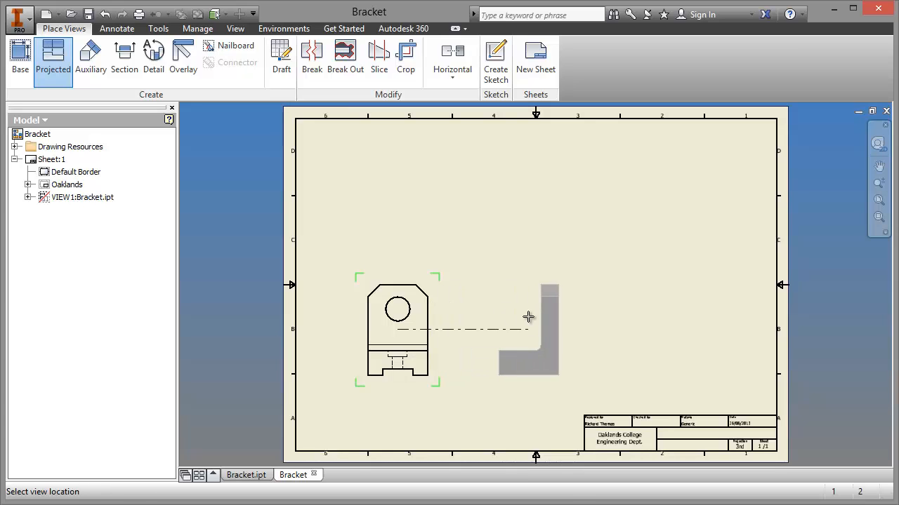
Step: Create projected views from the base view: a side view beside it, a plan view above it and an isometric in the sheet's upper-right corner
{"action": "left_click", "coordinate": [528, 317]}
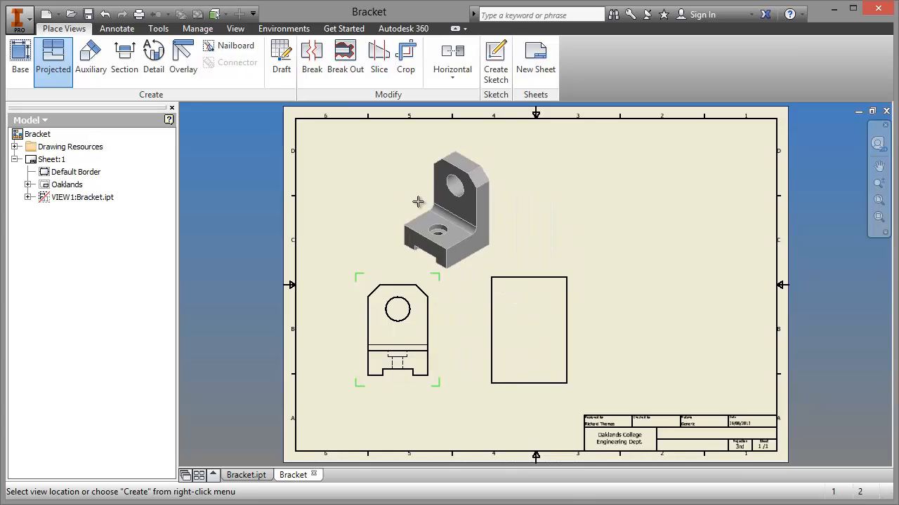
{"action": "left_click", "coordinate": [388, 186]}
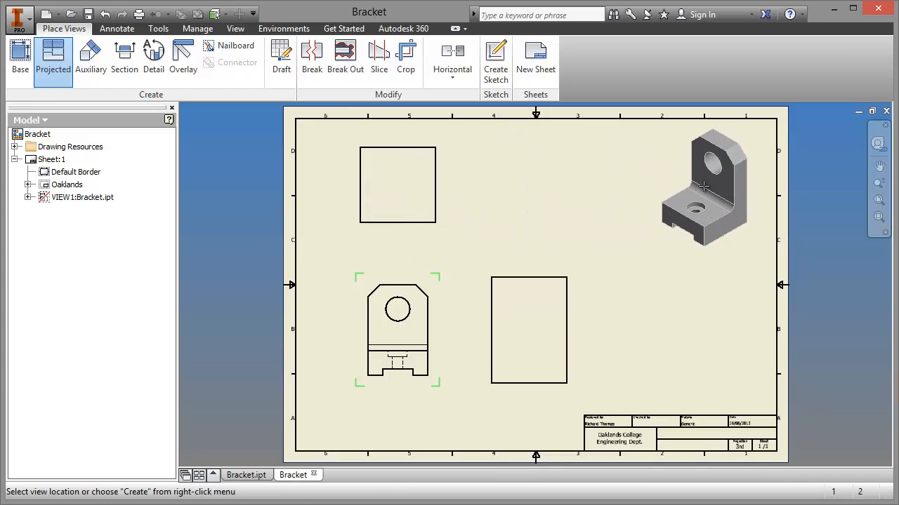
{"action": "left_click", "coordinate": [704, 186]}
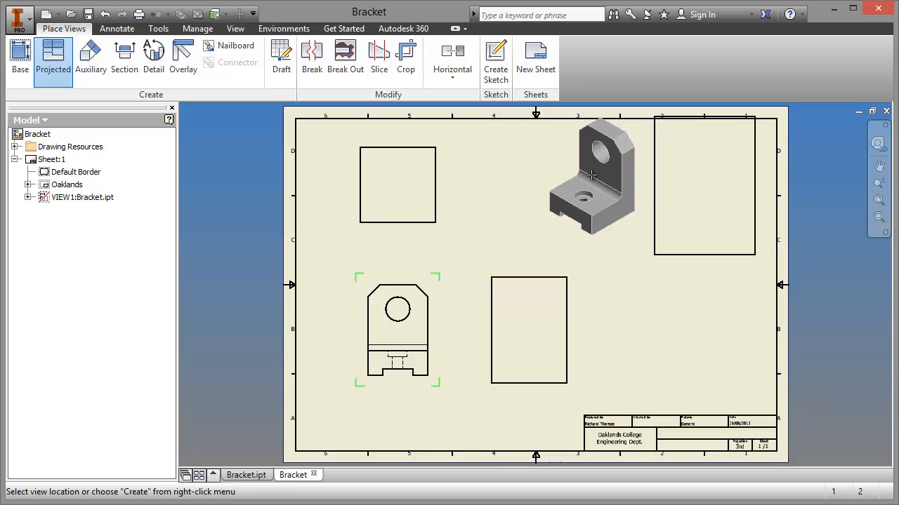
{"action": "right_click", "coordinate": [593, 181]}
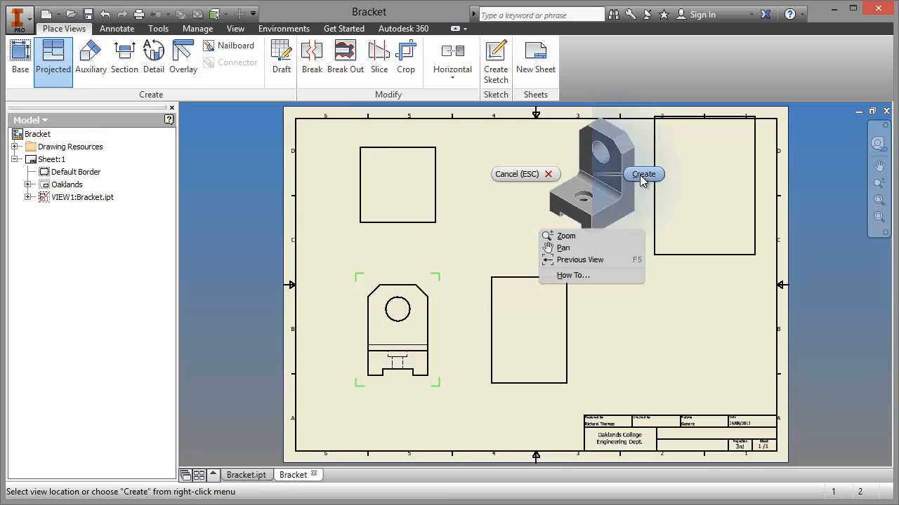
{"action": "left_click", "coordinate": [641, 175]}
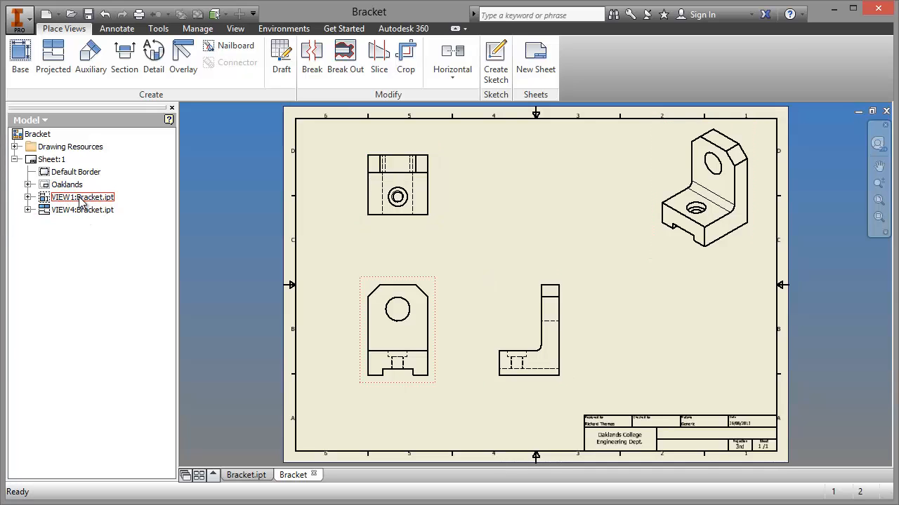
Step: Reposition the views on the sheet: isometric slightly down and left, side view right, base view slightly right and down
{"action": "left_click", "coordinate": [27, 197]}
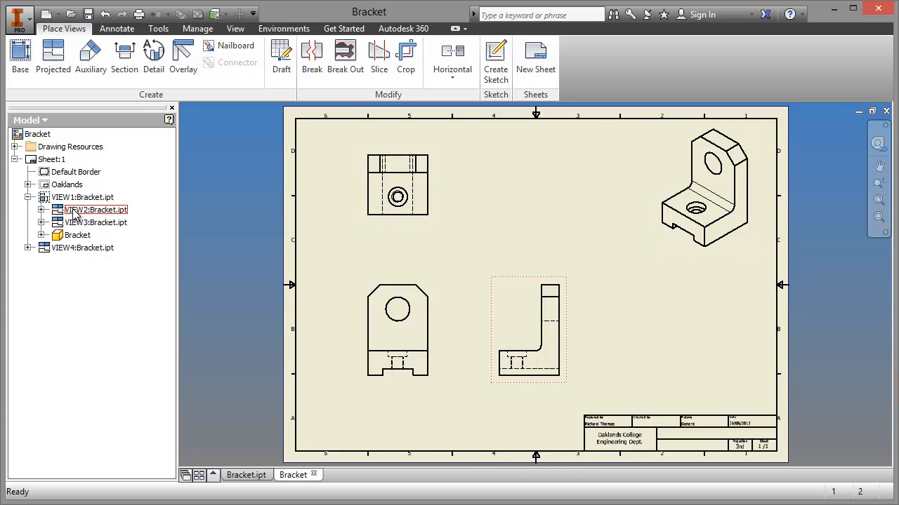
{"action": "left_click", "coordinate": [66, 249]}
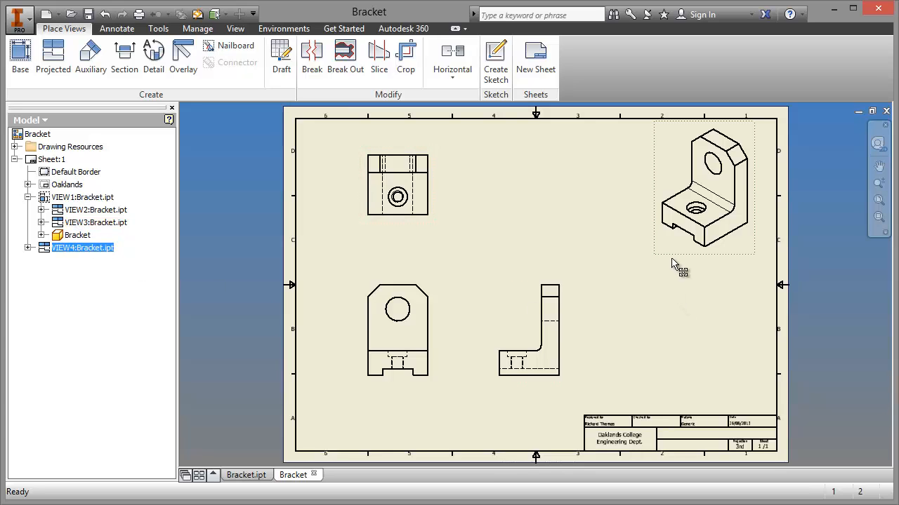
{"action": "left_click_drag", "start_coordinate": [674, 263], "coordinate": [665, 282]}
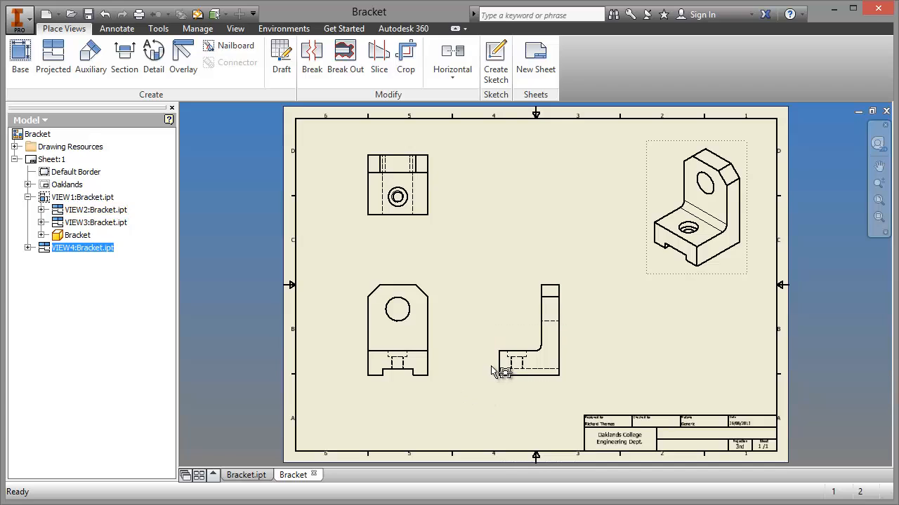
{"action": "left_click_drag", "start_coordinate": [490, 374], "coordinate": [508, 331]}
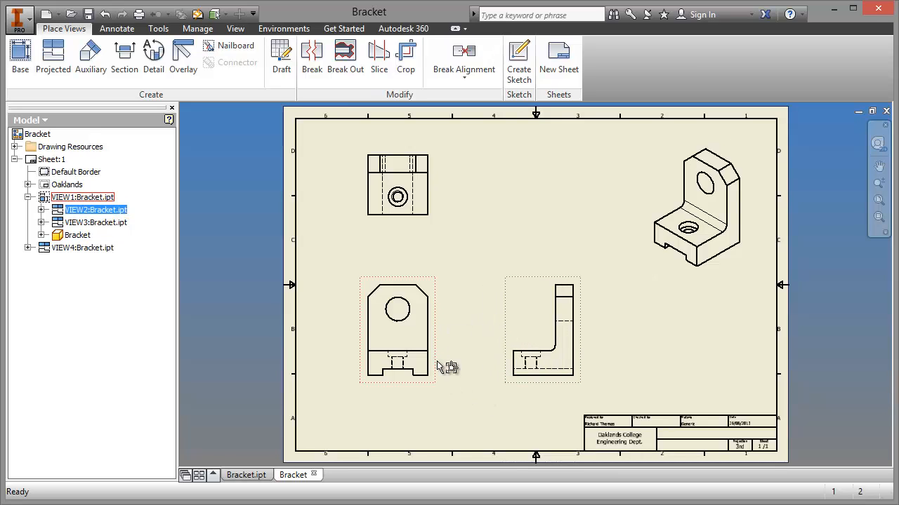
{"action": "mouse_move", "coordinate": [437, 361]}
{"action": "left_mouse_down"}
{"action": "mouse_move", "coordinate": [469, 373]}
{"action": "mouse_move", "coordinate": [427, 367]}
{"action": "mouse_move", "coordinate": [441, 377]}
{"action": "mouse_move", "coordinate": [449, 369]}
{"action": "left_mouse_up"}
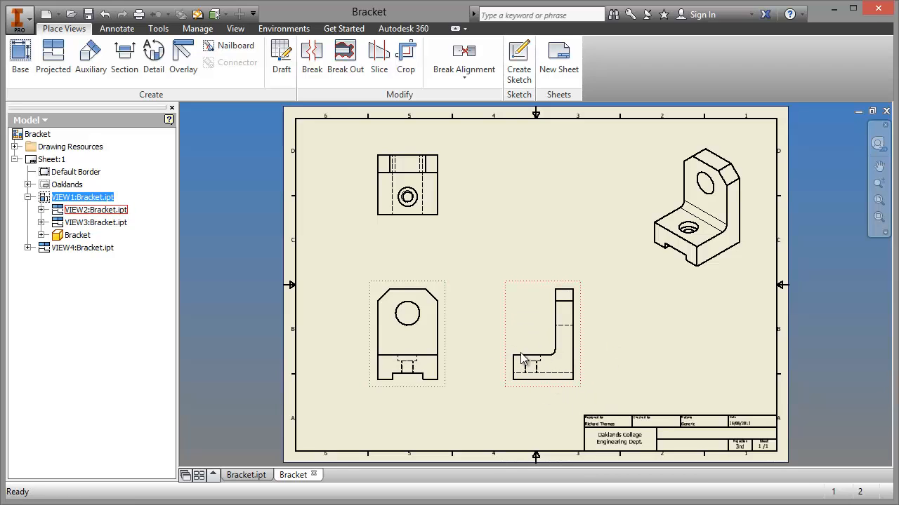
Step: Delete the projected side view beside the base view
{"action": "left_click", "coordinate": [513, 227]}
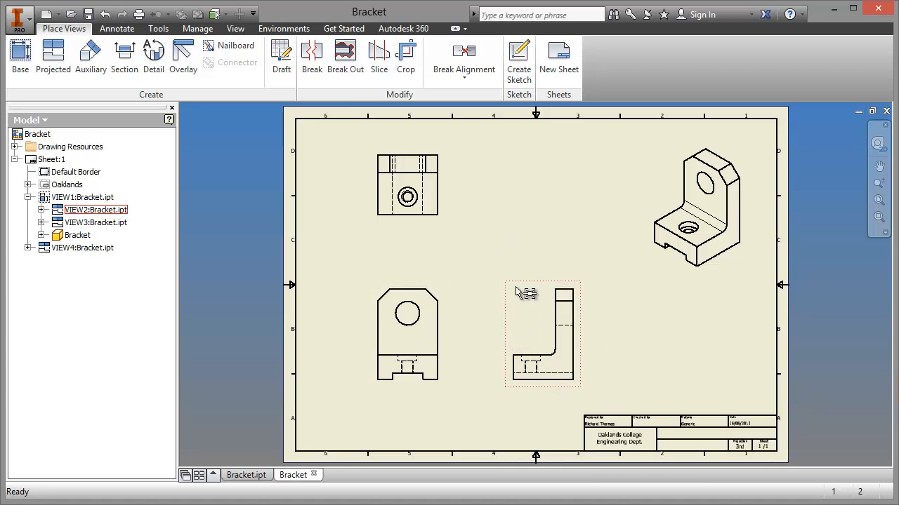
{"action": "right_click", "coordinate": [515, 286]}
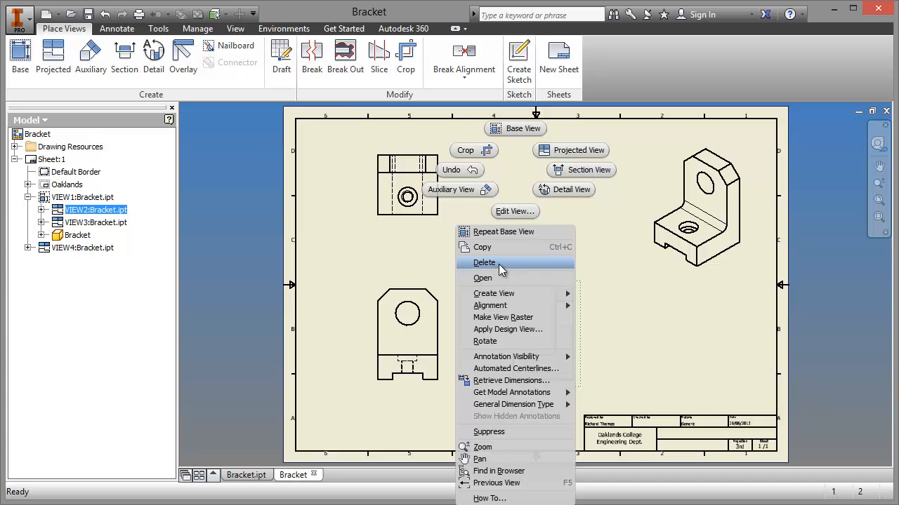
{"action": "left_click", "coordinate": [500, 265]}
{"action": "left_click", "coordinate": [450, 292]}
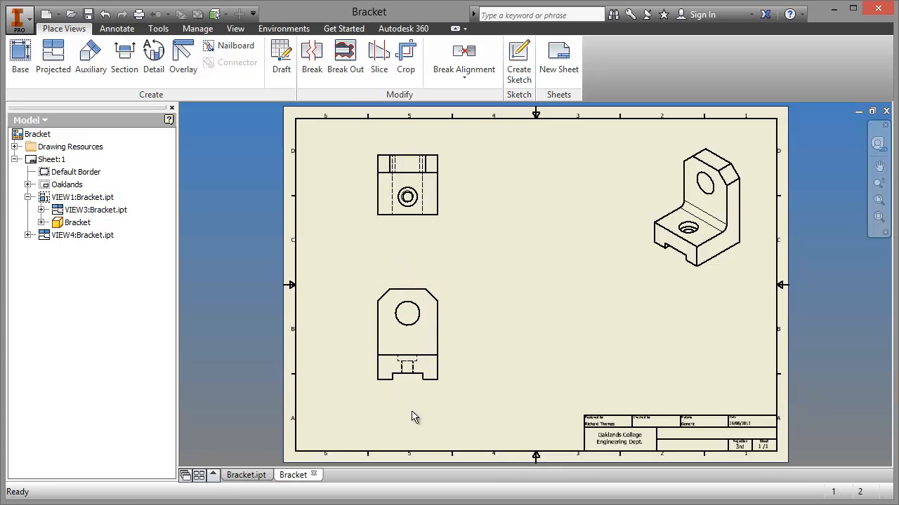
Step: Create full-depth section view A at 1:1 along a vertical line through the base view's hole centre, placing it to the right of that view
{"action": "left_click", "coordinate": [125, 68]}
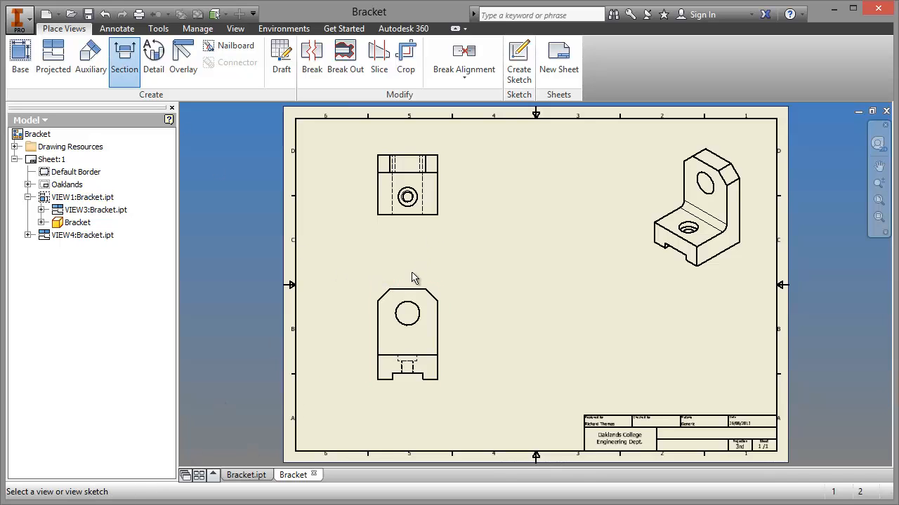
{"action": "left_click", "coordinate": [411, 281]}
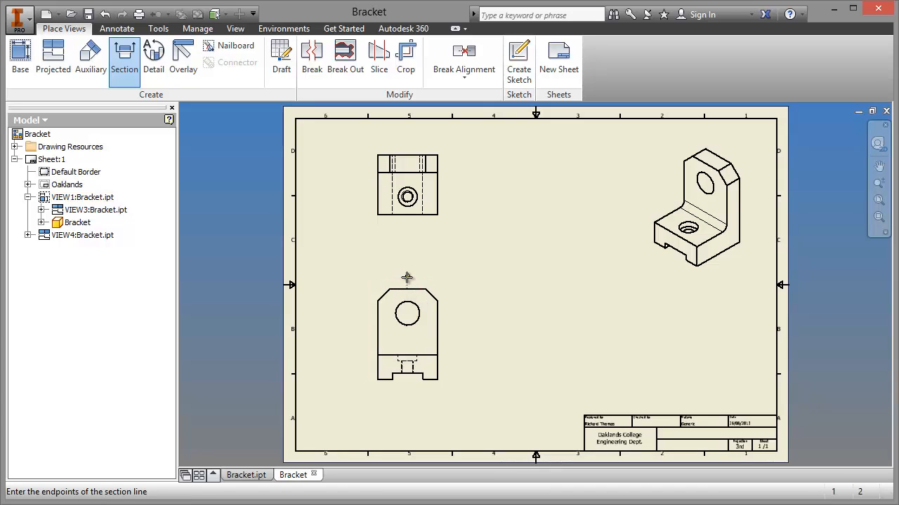
{"action": "left_click", "coordinate": [407, 274]}
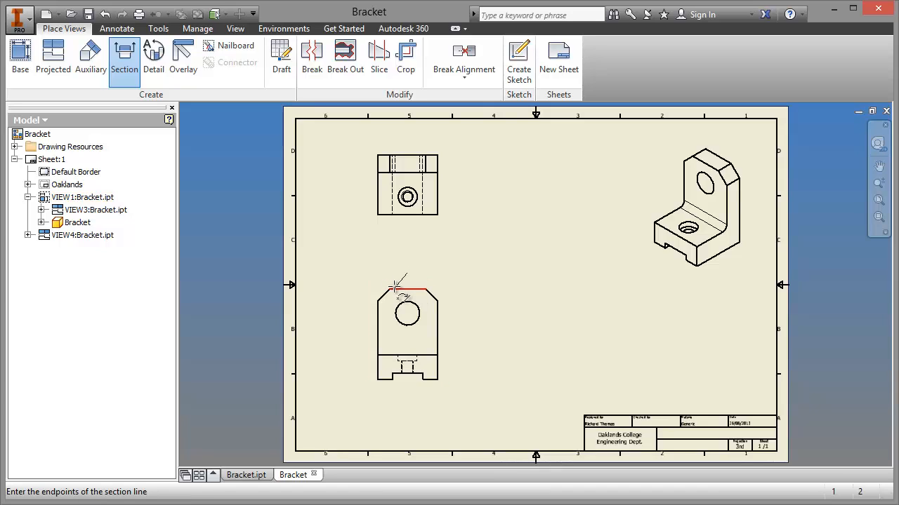
{"action": "left_click", "coordinate": [407, 400]}
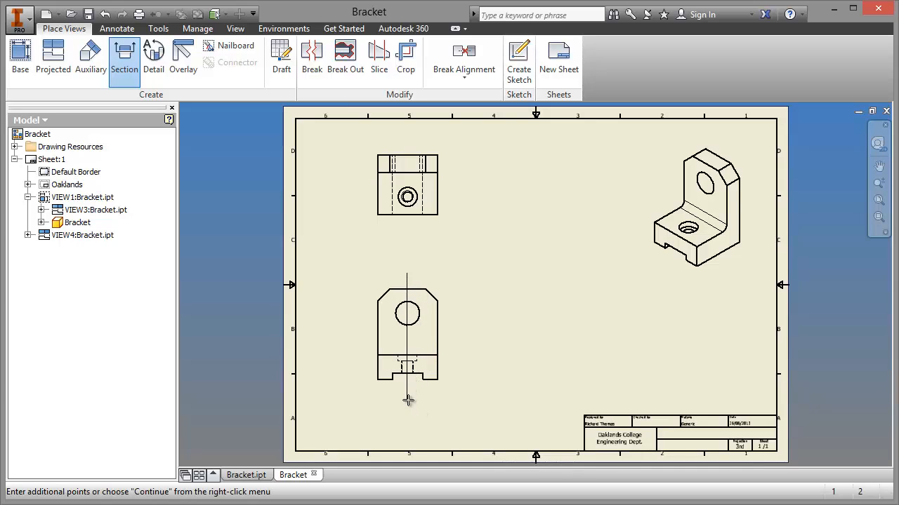
{"action": "right_click", "coordinate": [423, 401]}
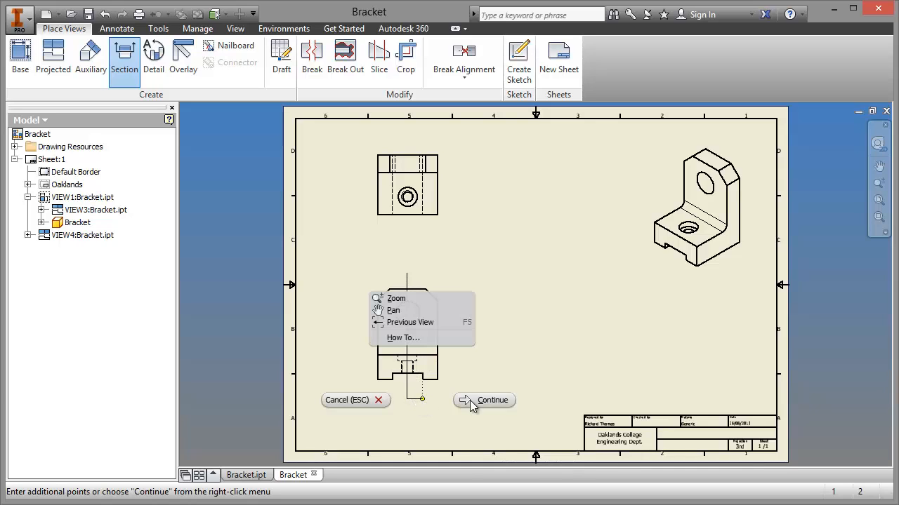
{"action": "left_click", "coordinate": [473, 400]}
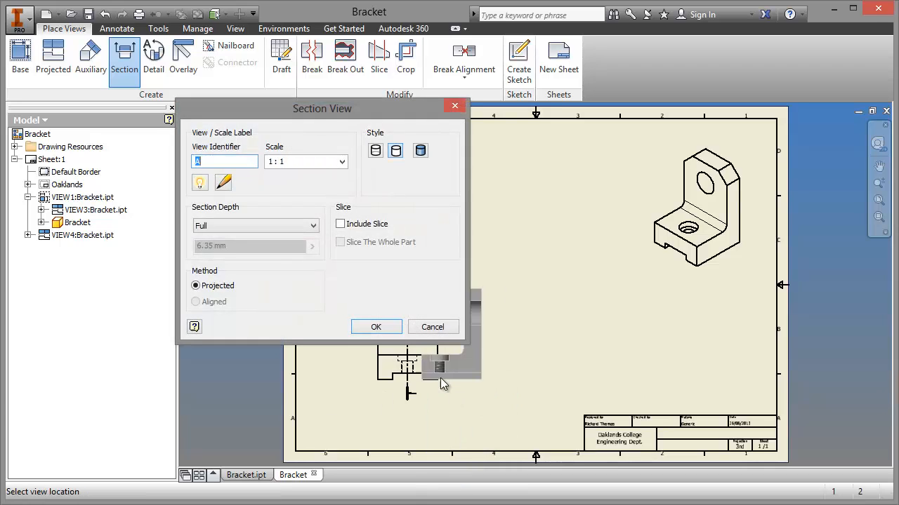
{"action": "left_click", "coordinate": [516, 388]}
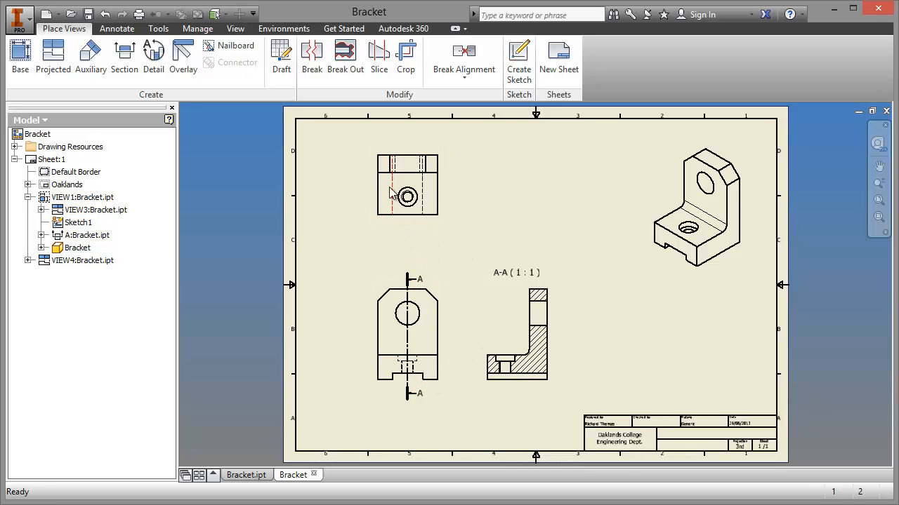
Step: Set the base view's display style to Hidden Line Removed
{"action": "right_click", "coordinate": [447, 328]}
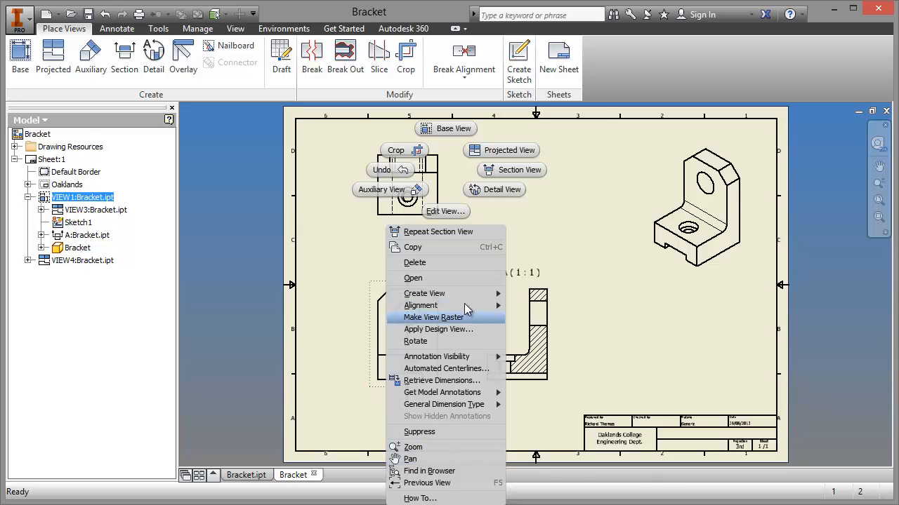
{"action": "left_click", "coordinate": [452, 212]}
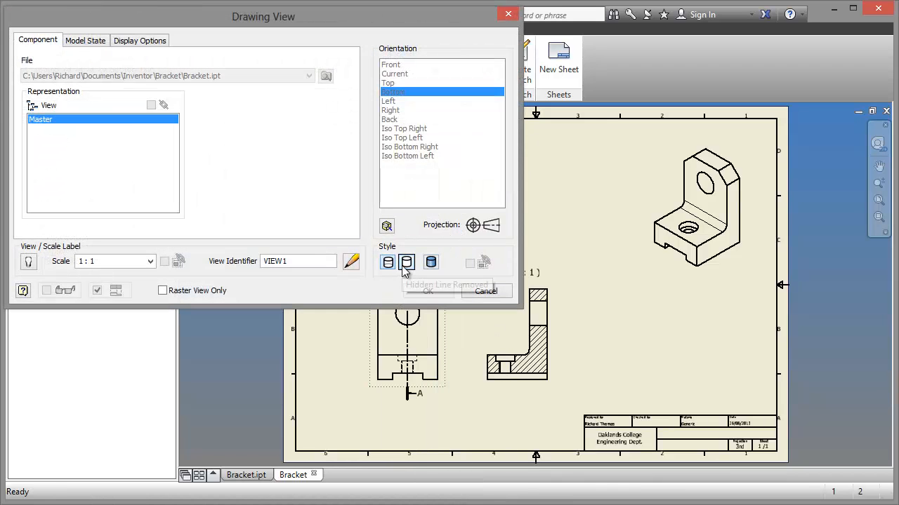
{"action": "left_click", "coordinate": [406, 263]}
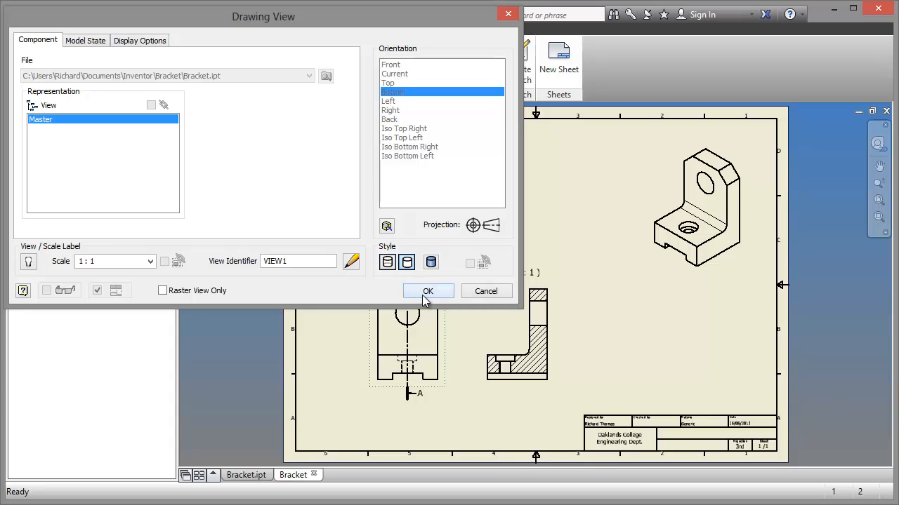
{"action": "left_click", "coordinate": [426, 291]}
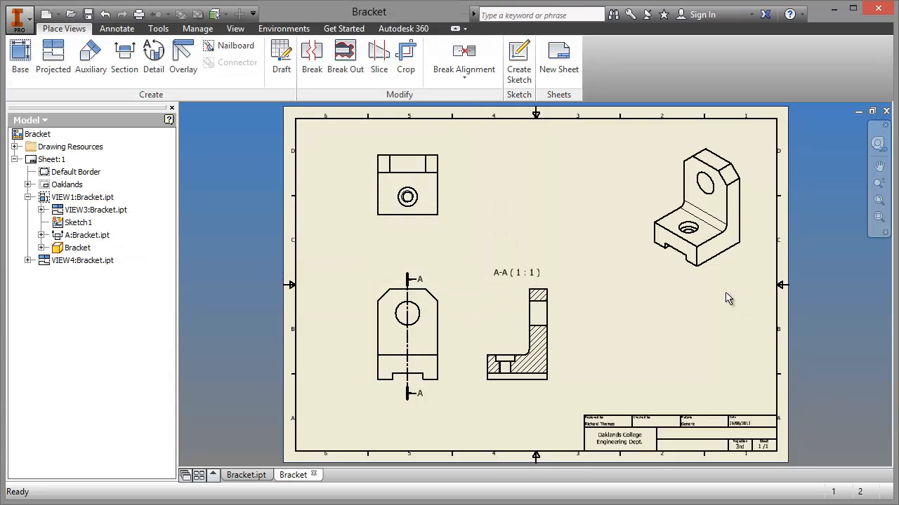
Step: Set the isometric view's display style to Shaded
{"action": "right_click", "coordinate": [696, 275]}
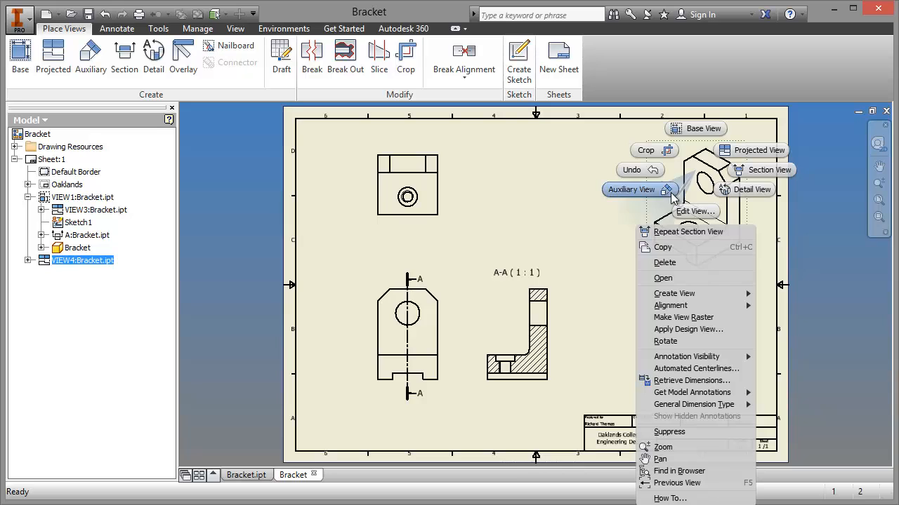
{"action": "left_click", "coordinate": [697, 212]}
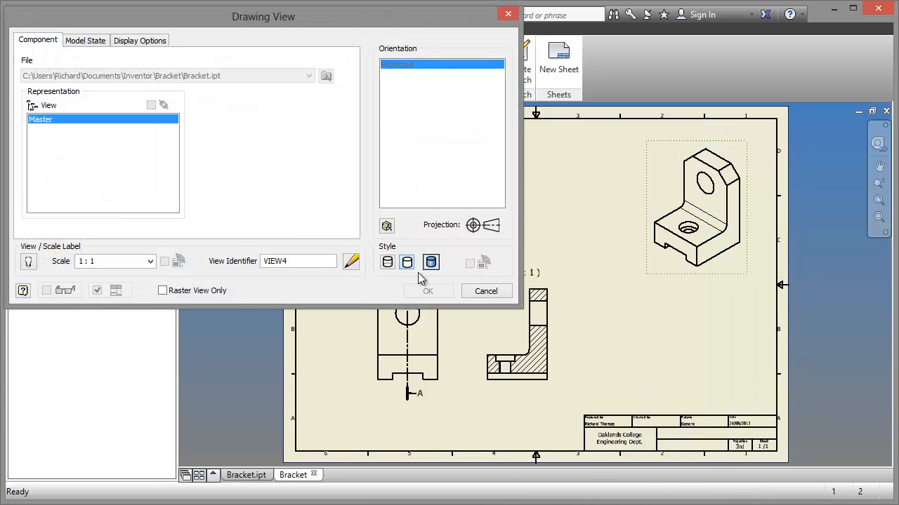
{"action": "left_click", "coordinate": [436, 265]}
{"action": "left_click", "coordinate": [445, 292]}
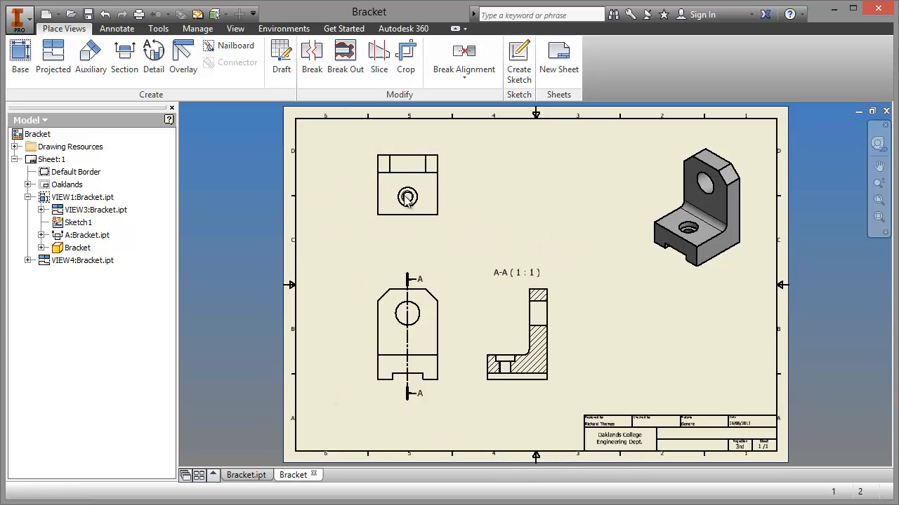
Step: Add centre marks to the large hole in the base view and the counterbored hole in the plan view
{"action": "left_click", "coordinate": [117, 28]}
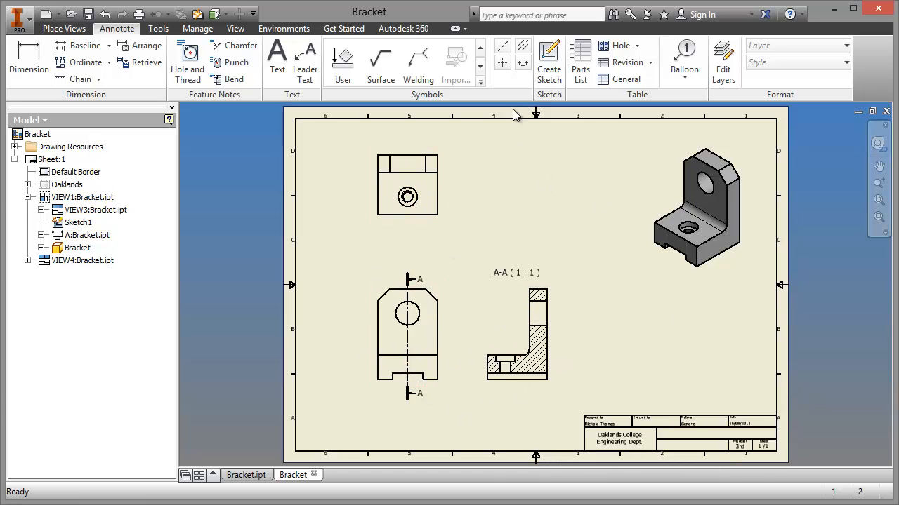
{"action": "left_click", "coordinate": [500, 64]}
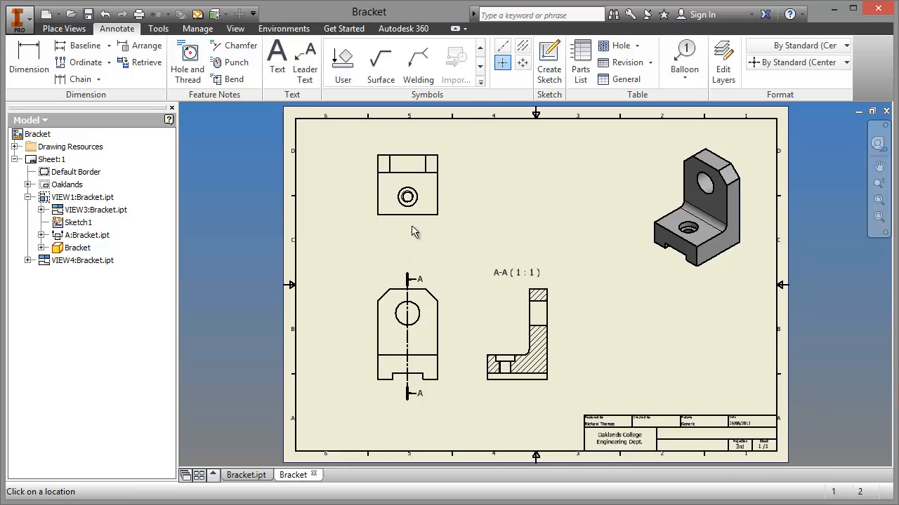
{"action": "left_click", "coordinate": [400, 303]}
{"action": "scroll", "coordinate": [413, 197], "scroll_direction": "up", "scroll_amount": 3}
{"action": "scroll", "coordinate": [419, 202], "scroll_direction": "down", "scroll_amount": 4}
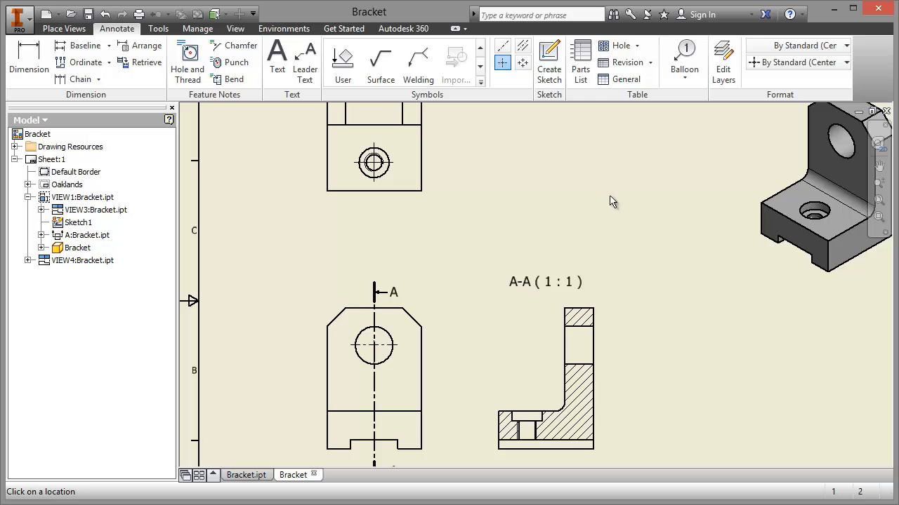
Step: Add a vertical centreline through the counterbored hole in section view A-A
{"action": "left_click", "coordinate": [502, 54]}
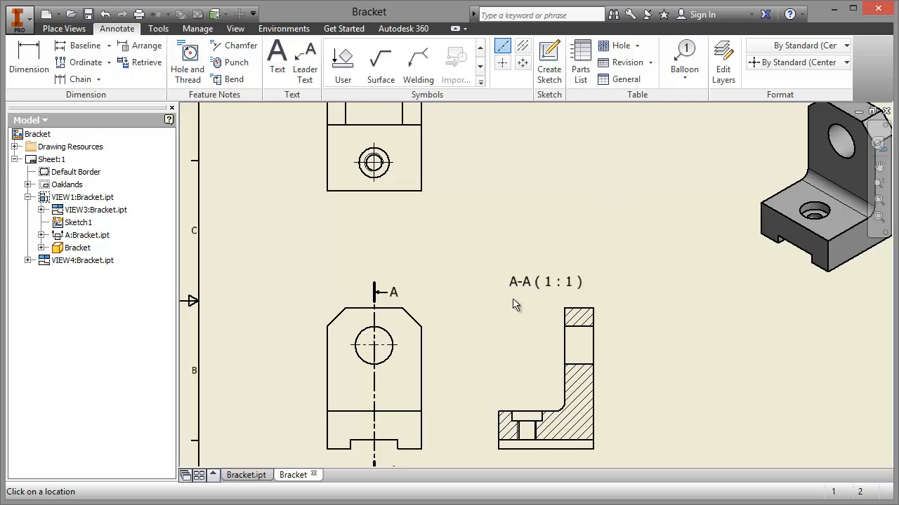
{"action": "left_click", "coordinate": [526, 411]}
{"action": "left_click", "coordinate": [525, 440]}
{"action": "right_click", "coordinate": [547, 436]}
{"action": "left_click", "coordinate": [599, 433]}
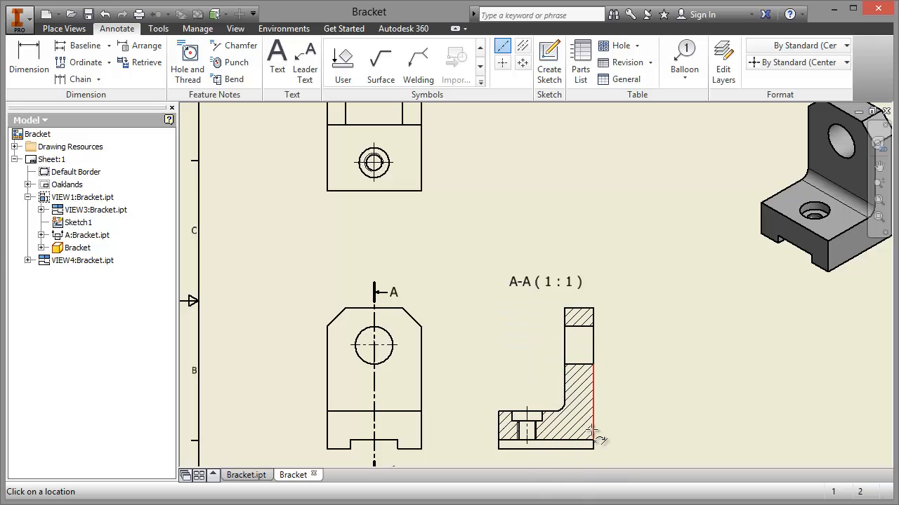
Step: Add a horizontal centreline through the upright's large hole in section view A-A
{"action": "left_click", "coordinate": [565, 345]}
{"action": "left_click", "coordinate": [593, 345]}
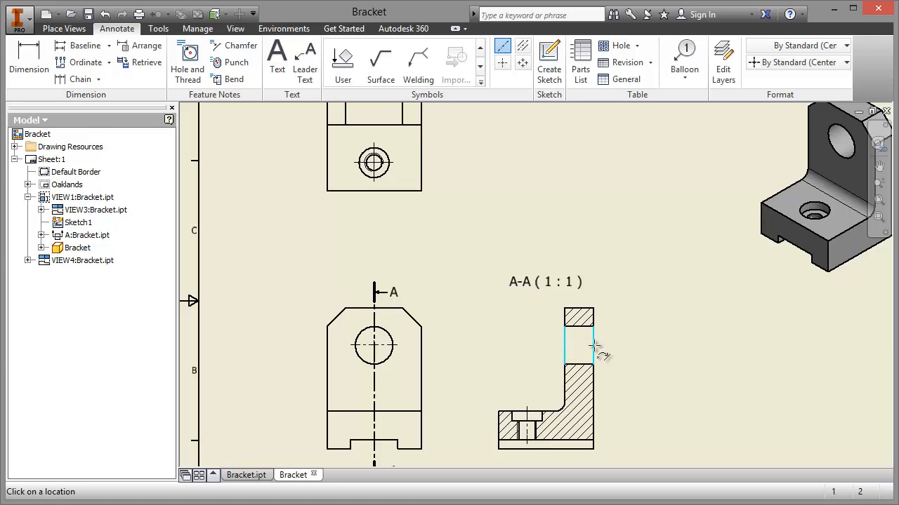
{"action": "right_click", "coordinate": [616, 345]}
{"action": "left_click", "coordinate": [667, 350]}
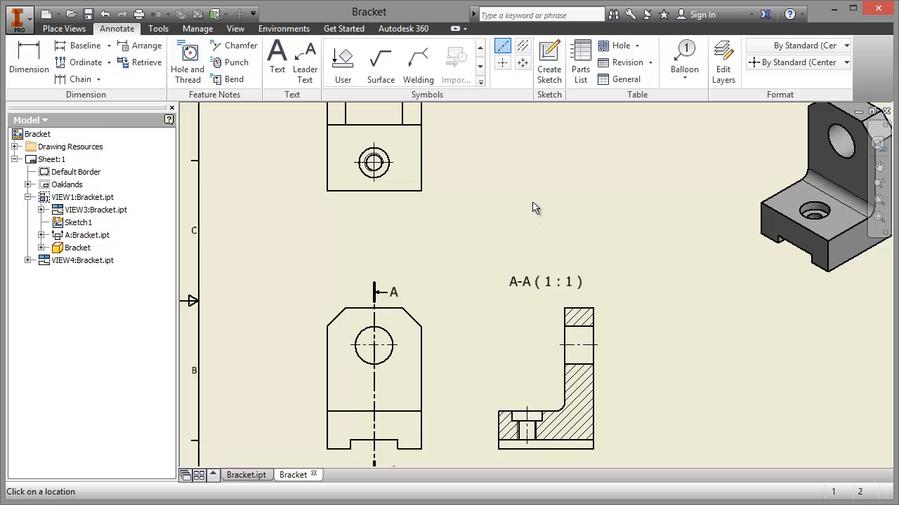
Step: Dimension the base view's overall height beside the view and turn off the option to edit each dimension when created
{"action": "middle_click_drag", "start_coordinate": [532, 203], "coordinate": [535, 208]}
{"action": "scroll", "coordinate": [535, 208], "scroll_direction": "up", "scroll_amount": 1}
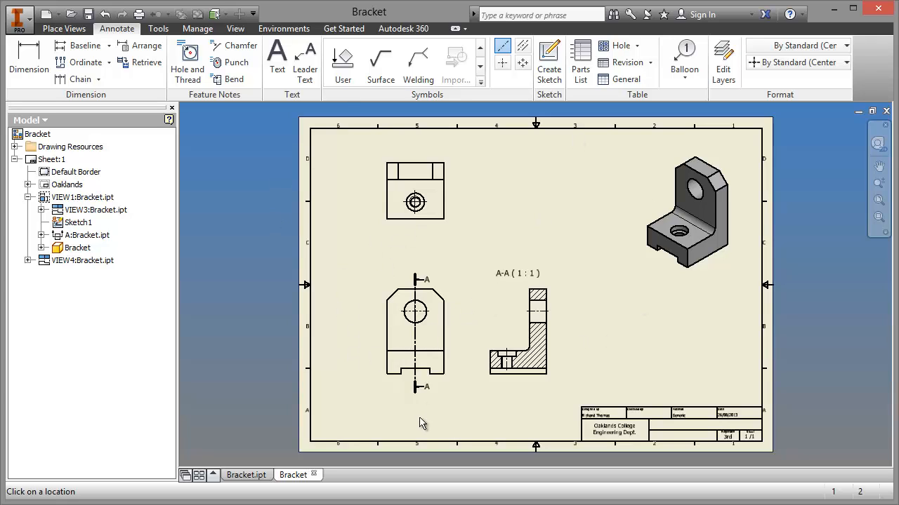
{"action": "left_click", "coordinate": [10, 49]}
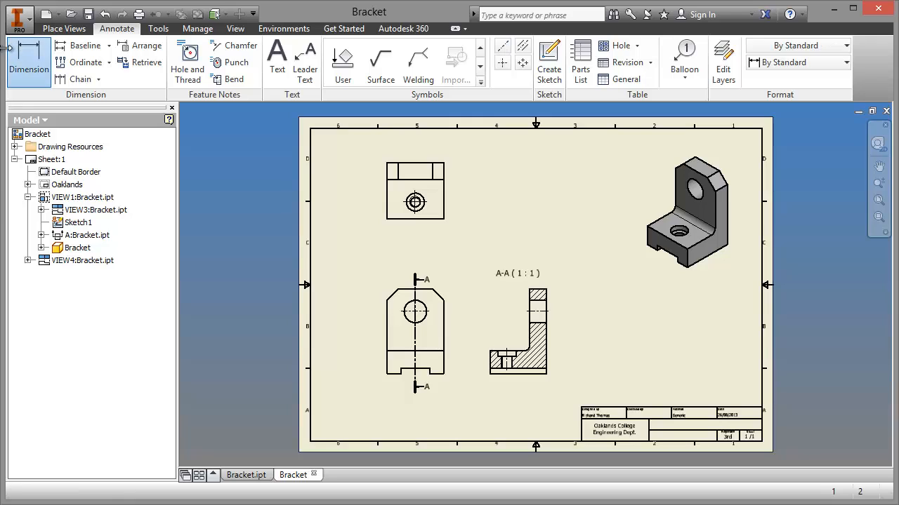
{"action": "left_click", "coordinate": [394, 374]}
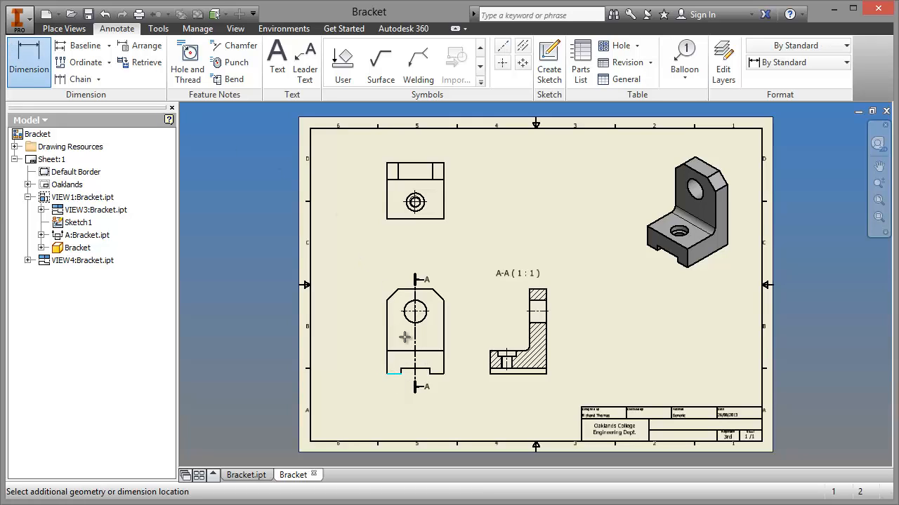
{"action": "left_click", "coordinate": [411, 289]}
{"action": "left_click", "coordinate": [344, 324]}
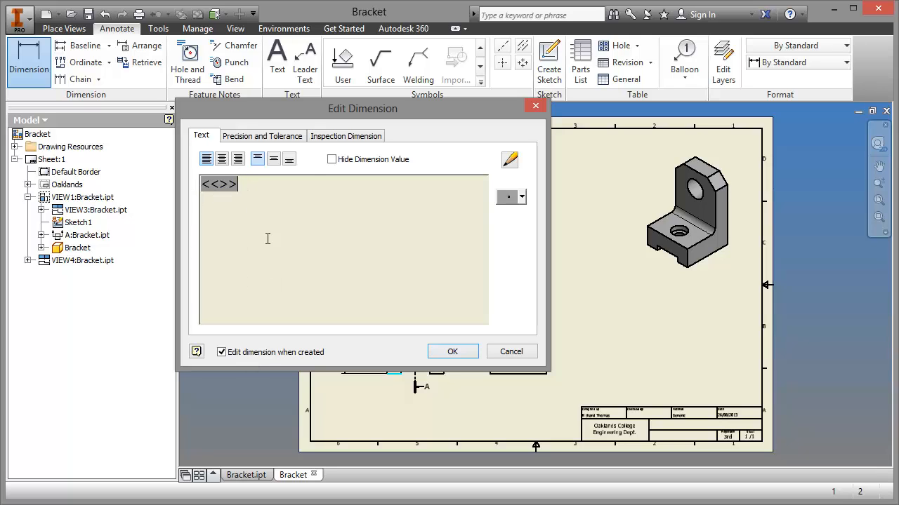
{"action": "left_click", "coordinate": [222, 352]}
{"action": "left_click", "coordinate": [462, 359]}
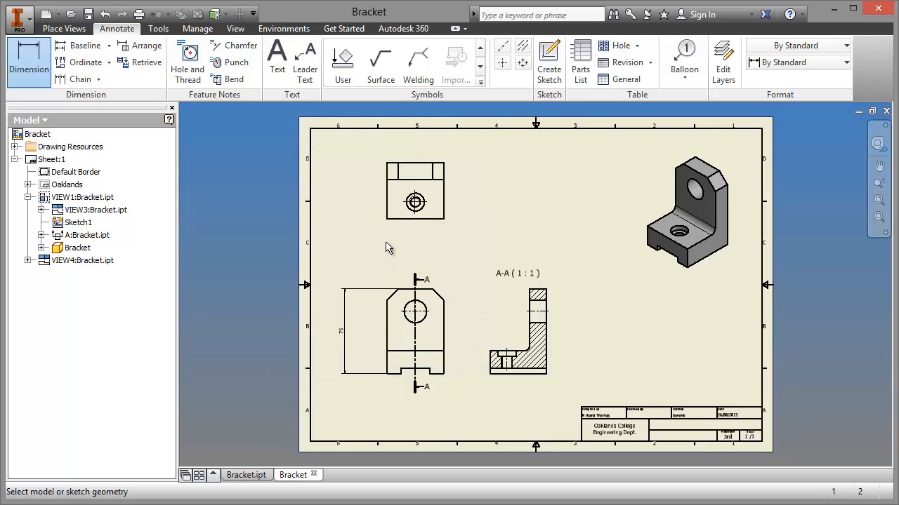
Step: Dimension the plan view's overall depth beside the view and its overall width above the view
{"action": "left_click", "coordinate": [390, 219]}
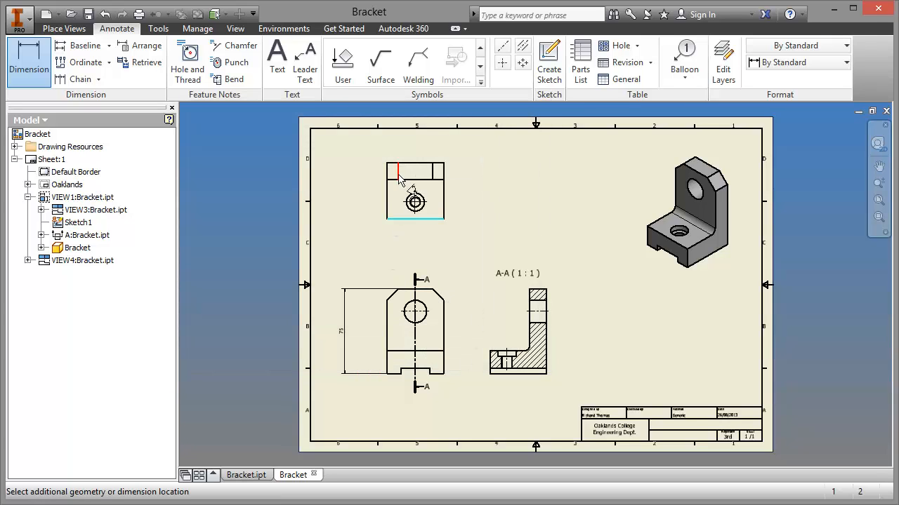
{"action": "left_click", "coordinate": [392, 163]}
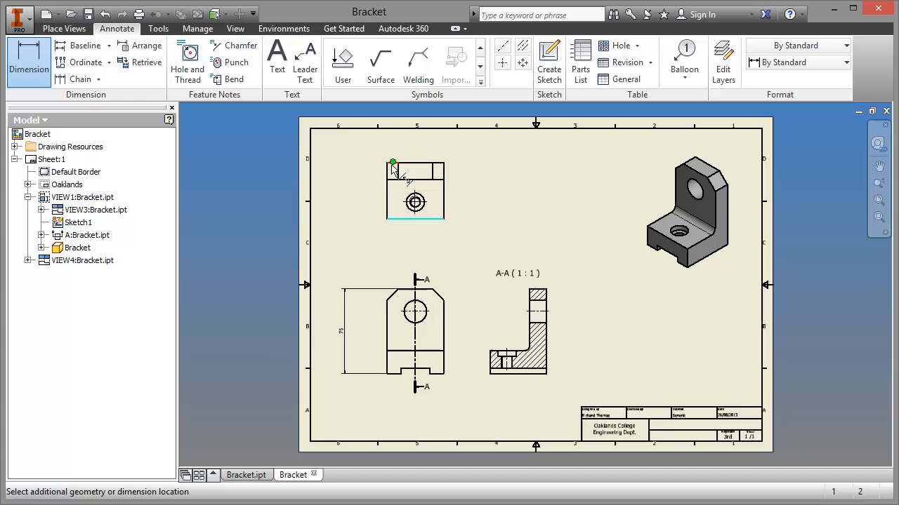
{"action": "left_click", "coordinate": [340, 174]}
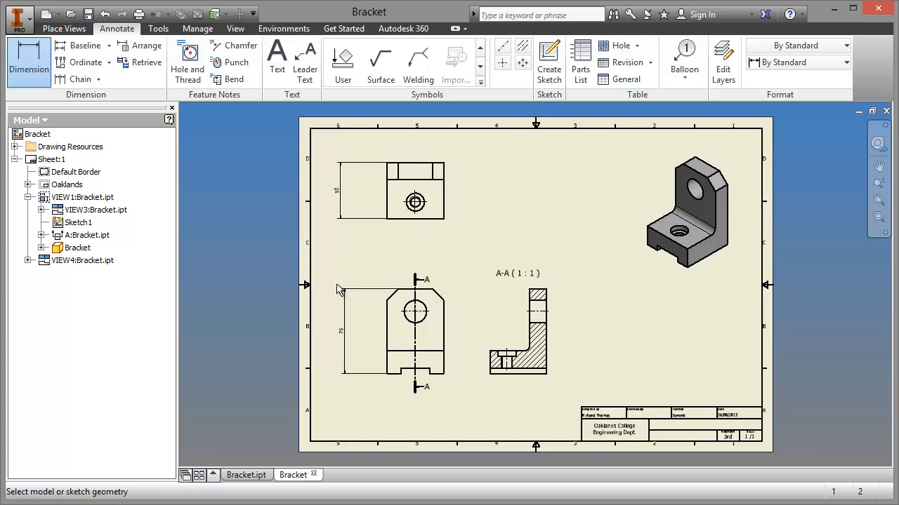
{"action": "left_click", "coordinate": [387, 172]}
{"action": "left_click", "coordinate": [444, 175]}
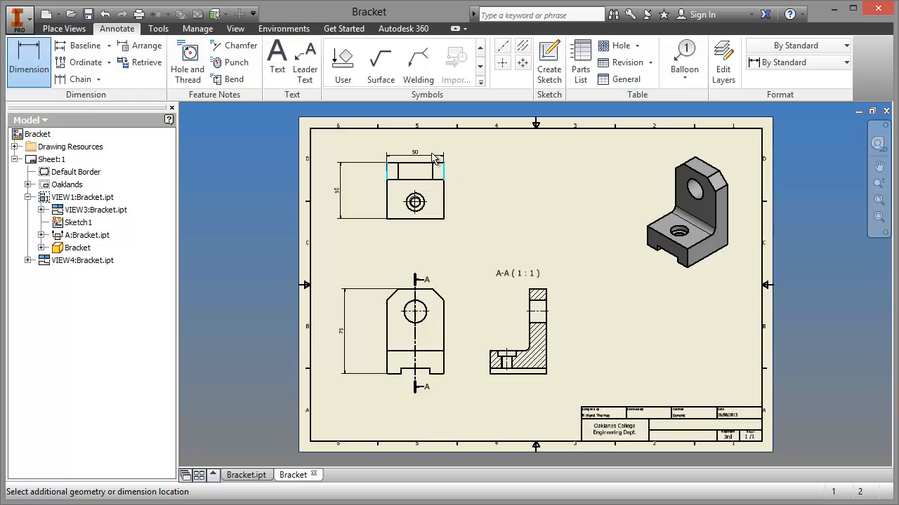
{"action": "left_click", "coordinate": [425, 149]}
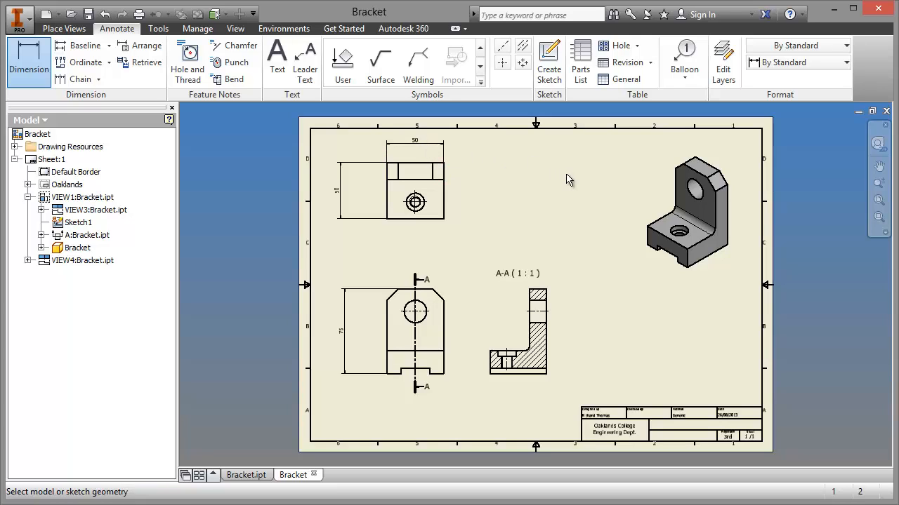
Step: Dimension the heights of the foot and of the large hole's centre from the lower edge in the base view
{"action": "left_click", "coordinate": [395, 375]}
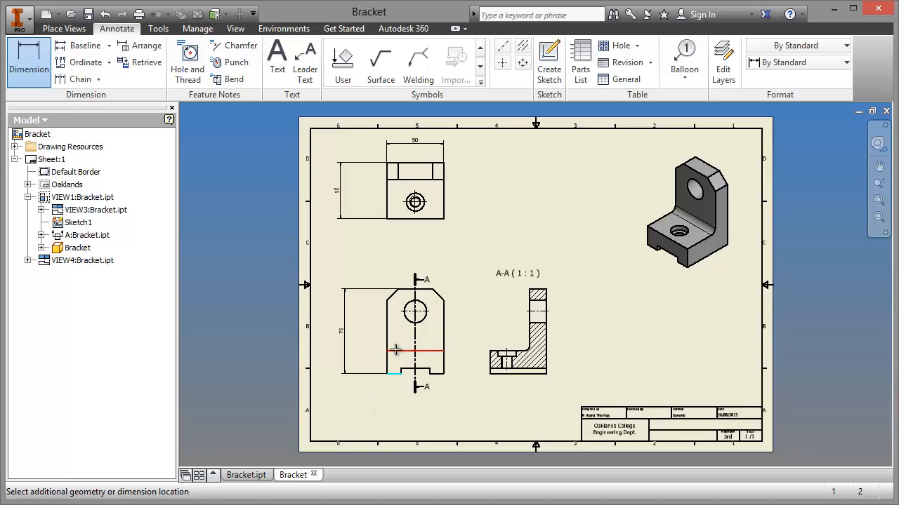
{"action": "left_click", "coordinate": [395, 351]}
{"action": "left_click", "coordinate": [371, 361]}
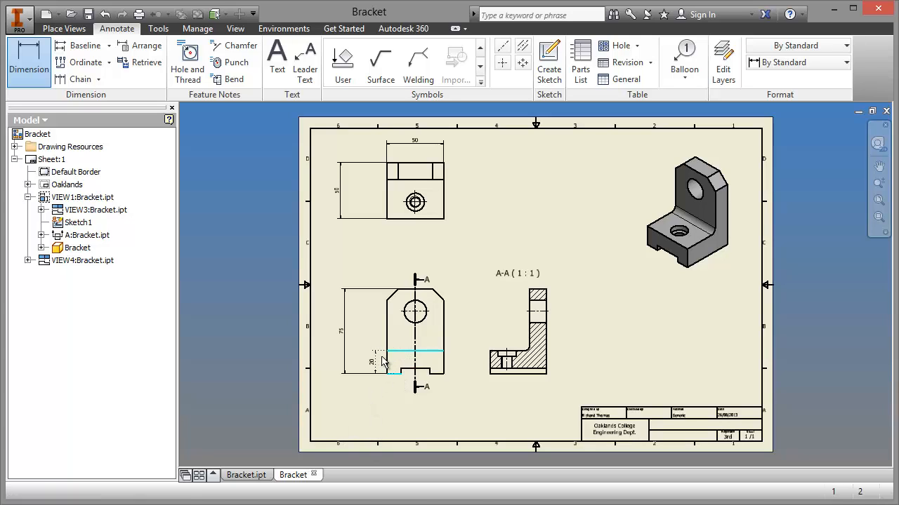
{"action": "left_click", "coordinate": [417, 324]}
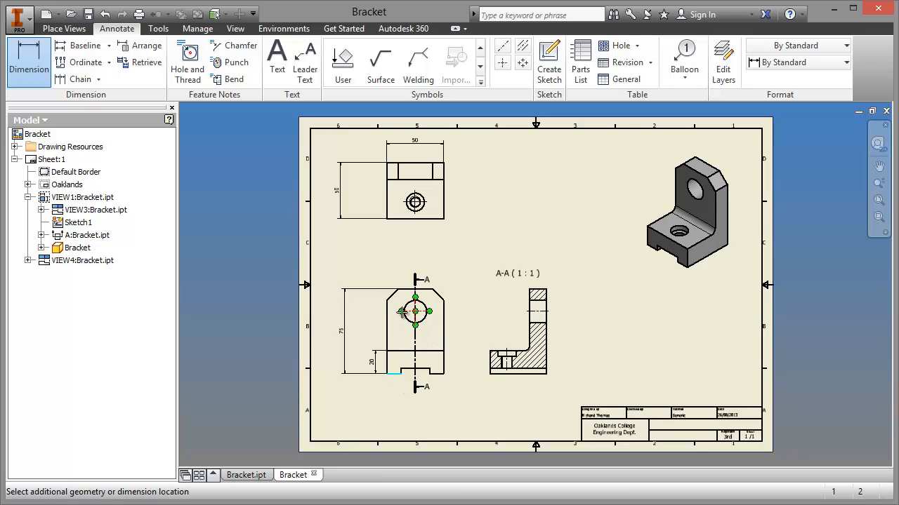
{"action": "left_click", "coordinate": [365, 325]}
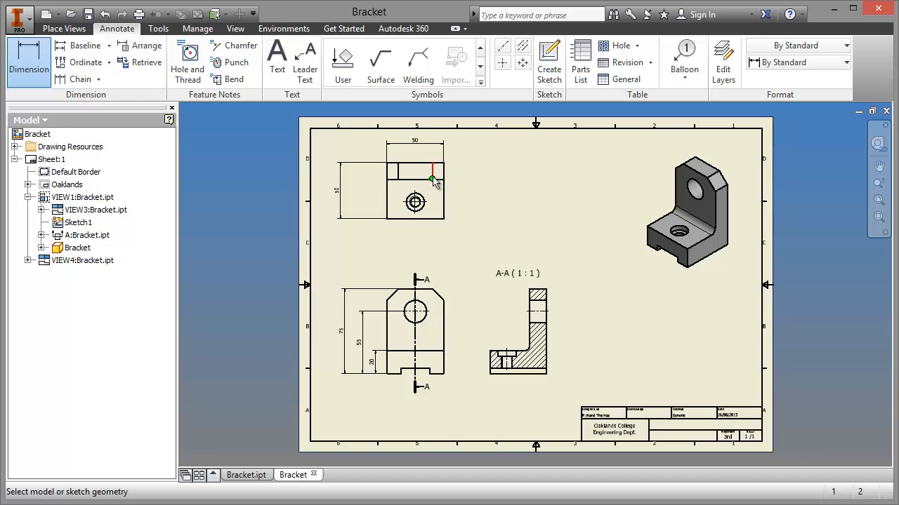
Step: Dimension the upright's thickness in the plan view, placing it inside the overall depth dimension
{"action": "left_click", "coordinate": [390, 179]}
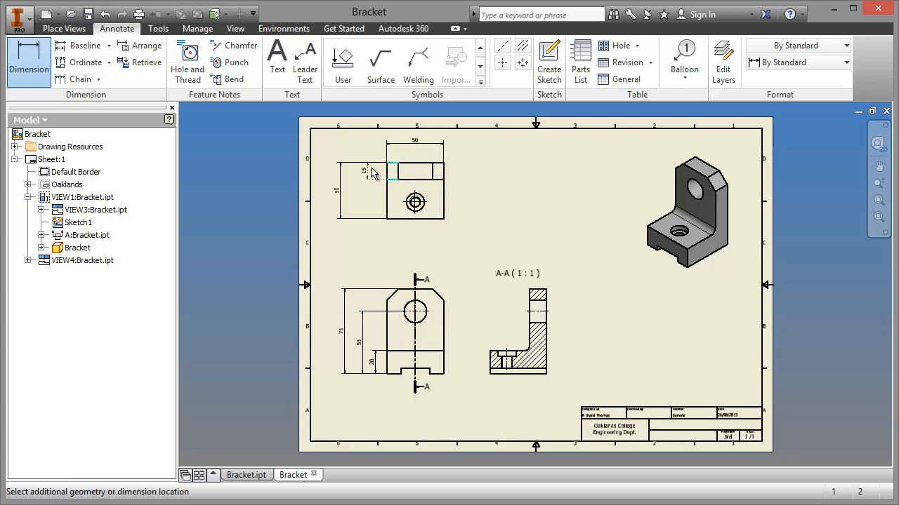
{"action": "left_click", "coordinate": [371, 172]}
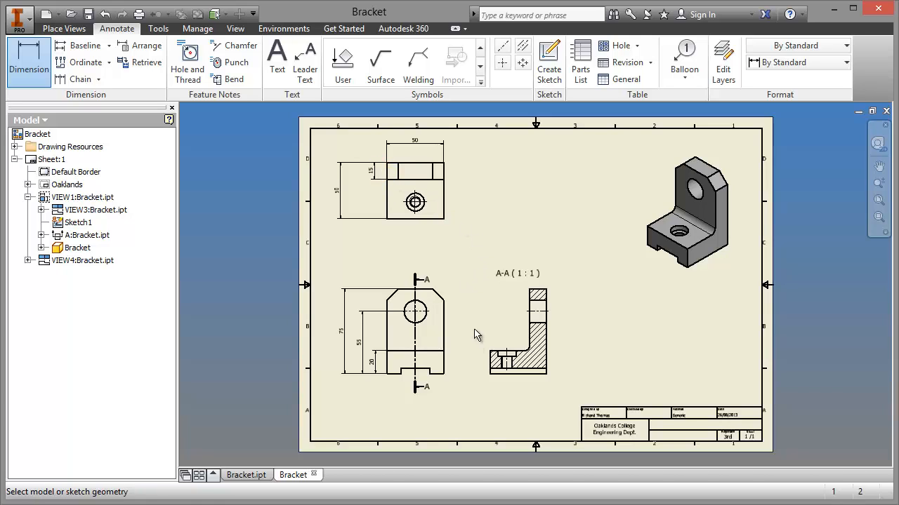
Step: Dimension the bottom slot's depth beside the section view and its width below the base view
{"action": "scroll", "coordinate": [492, 385], "scroll_direction": "up", "scroll_amount": 5}
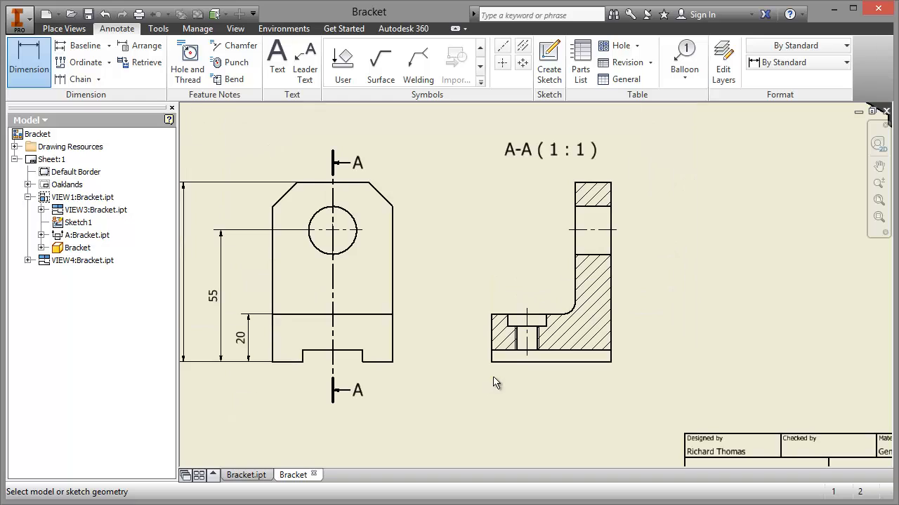
{"action": "left_click", "coordinate": [595, 362]}
{"action": "left_click", "coordinate": [593, 353]}
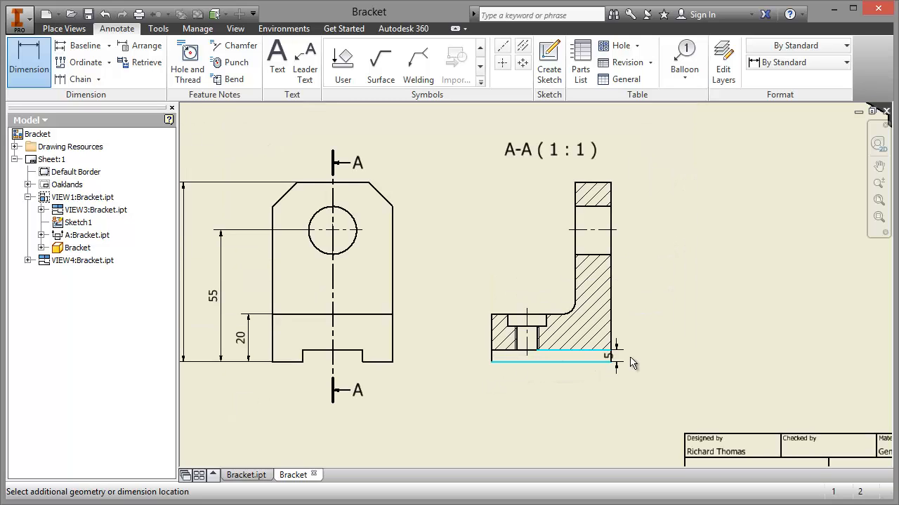
{"action": "left_click", "coordinate": [654, 358]}
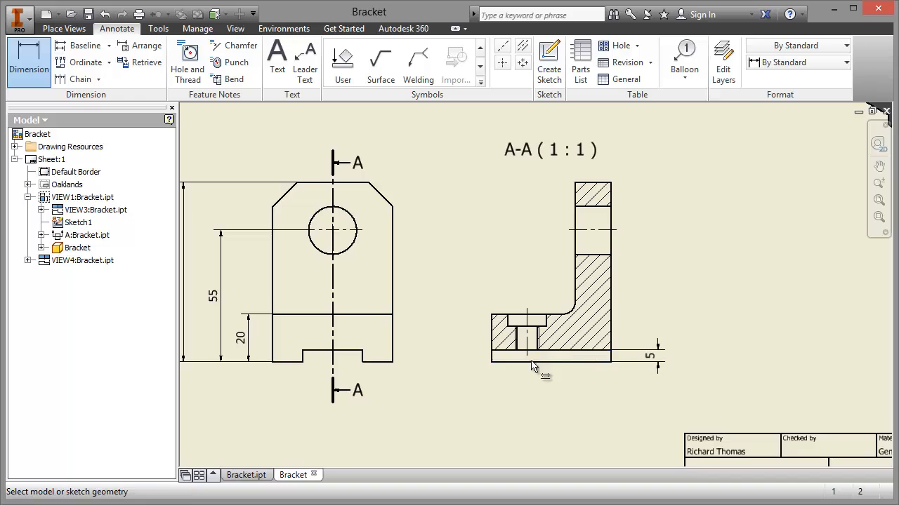
{"action": "left_click", "coordinate": [321, 351]}
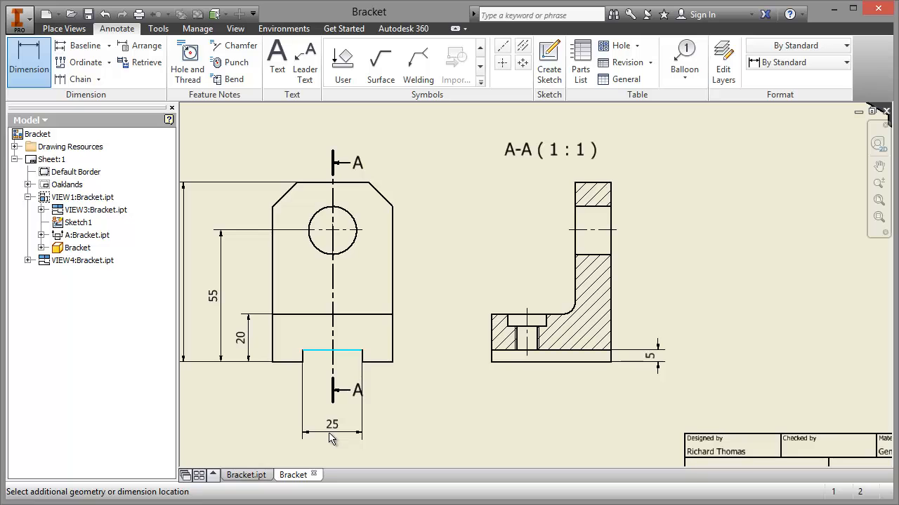
{"action": "left_click", "coordinate": [334, 436]}
{"action": "middle_click", "coordinate": [436, 417]}
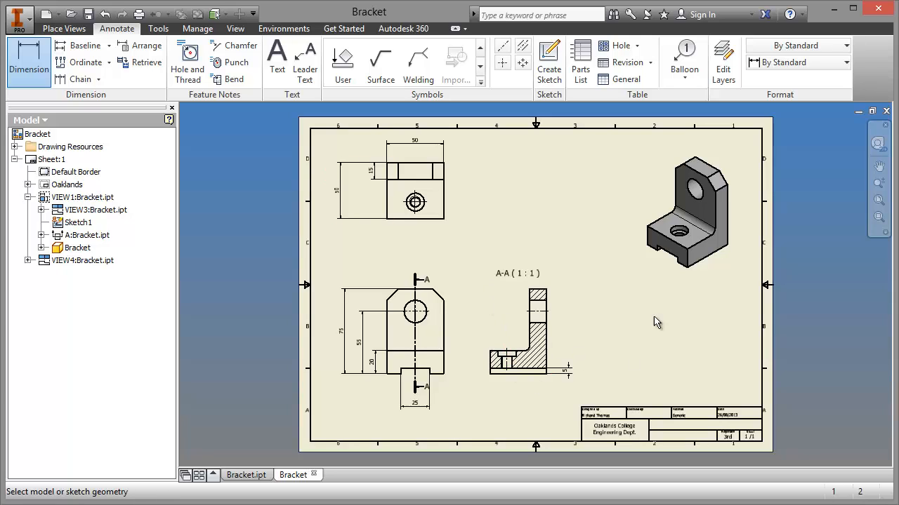
Step: Add a chamfer note to the base view's upper-right chamfer, referenced to the right vertical edge and placed outside the corner
{"action": "left_click", "coordinate": [233, 45]}
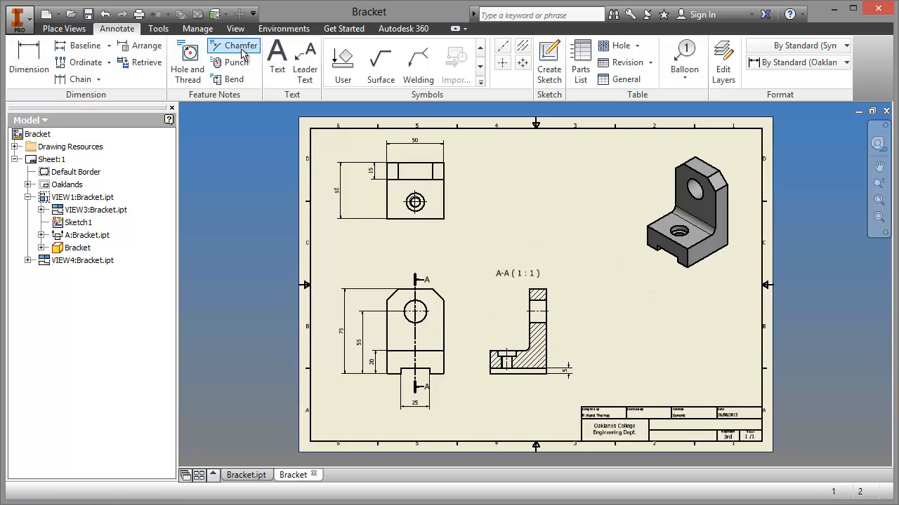
{"action": "left_click", "coordinate": [437, 295]}
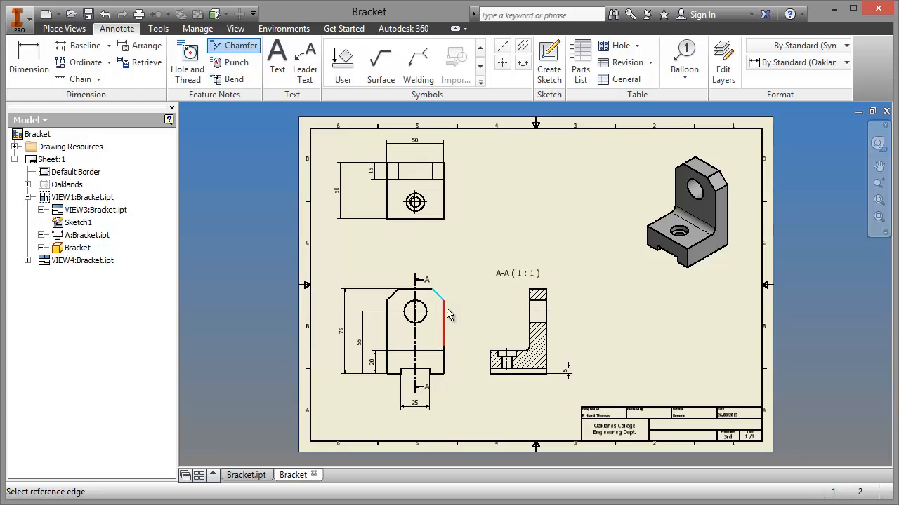
{"action": "left_click", "coordinate": [441, 312]}
{"action": "left_click", "coordinate": [452, 282]}
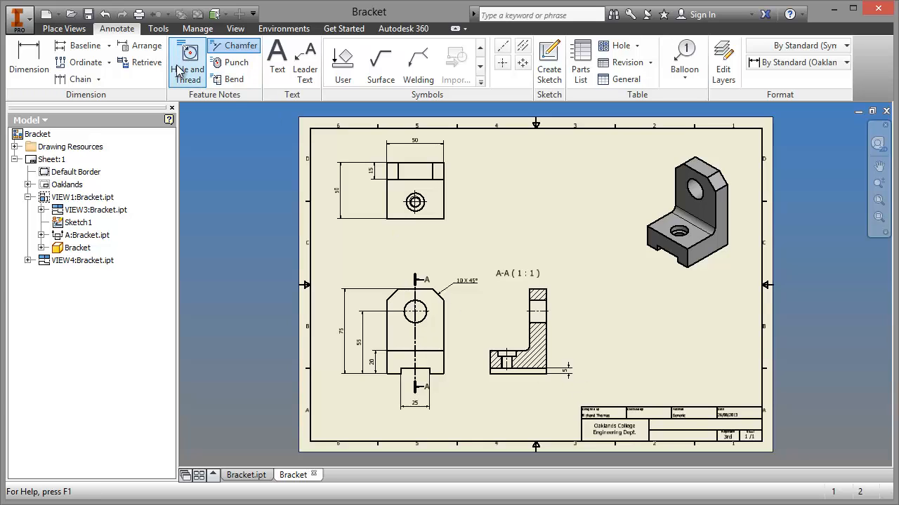
Step: Dimension the radius of the inner fillet between foot and upright in section view A-A, placing it above the foot
{"action": "left_click", "coordinate": [35, 68]}
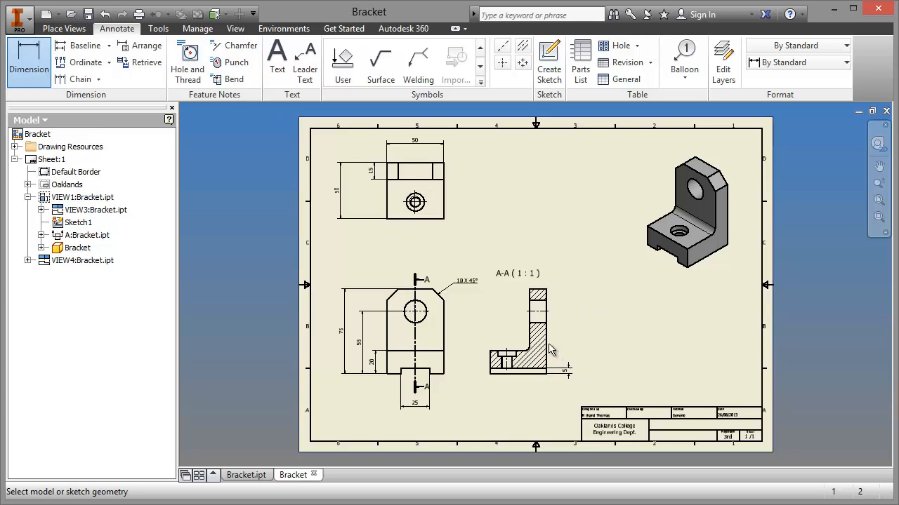
{"action": "scroll", "coordinate": [550, 350], "scroll_direction": "down", "scroll_amount": 3}
{"action": "scroll", "coordinate": [550, 349], "scroll_direction": "up", "scroll_amount": 8}
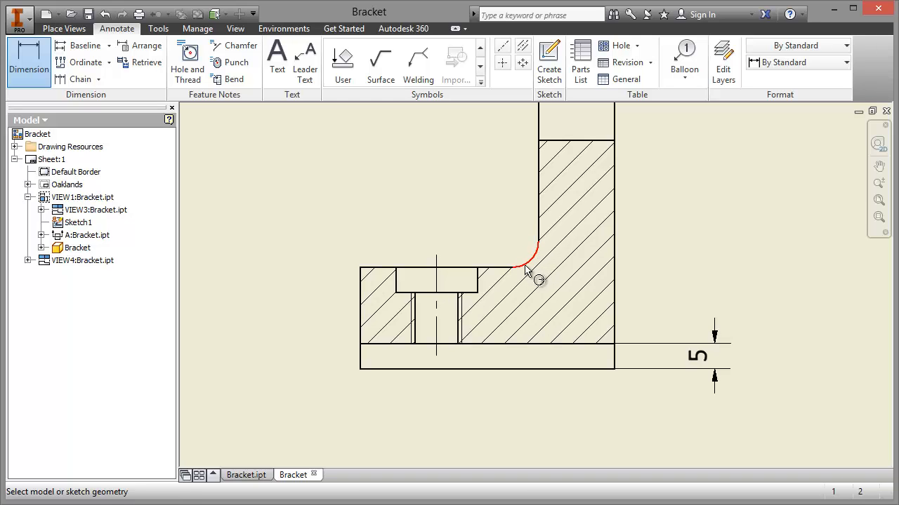
{"action": "left_click", "coordinate": [525, 268]}
{"action": "left_click", "coordinate": [419, 160]}
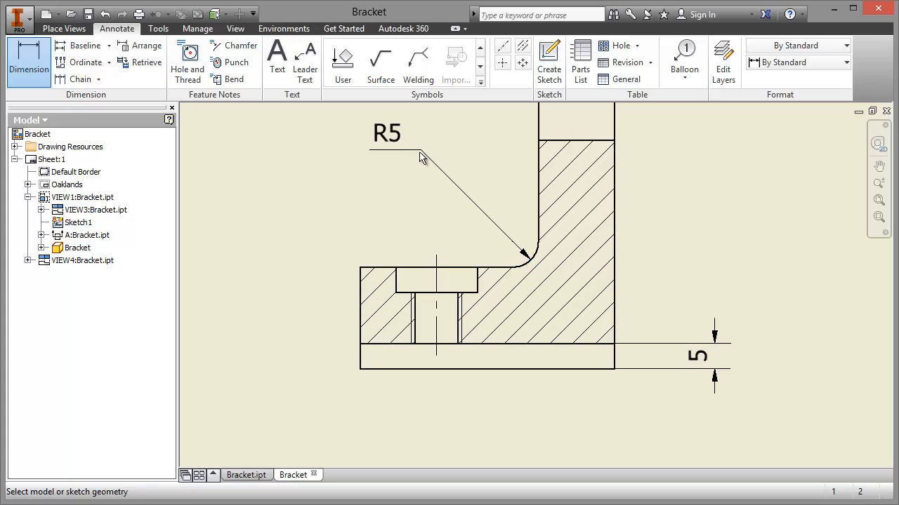
Step: Add a hole and thread note to the counterbored hole in the plan view, placing it to the right of the view
{"action": "scroll", "coordinate": [342, 190], "scroll_direction": "down", "scroll_amount": 5}
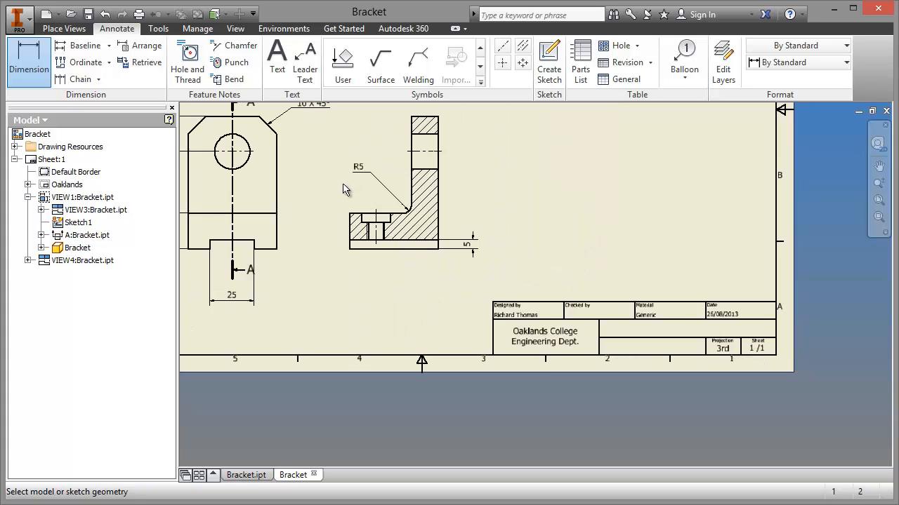
{"action": "middle_click_drag", "start_coordinate": [344, 190], "coordinate": [528, 370]}
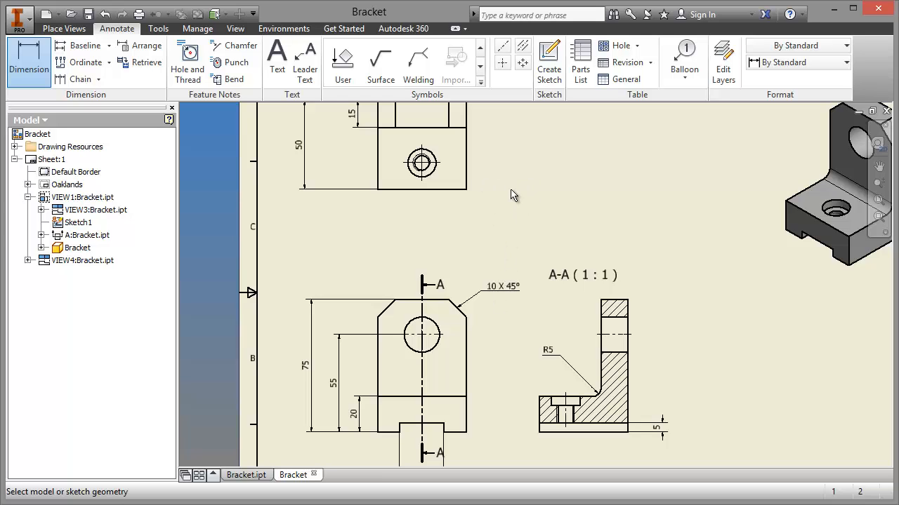
{"action": "middle_click_drag", "start_coordinate": [511, 195], "coordinate": [518, 245]}
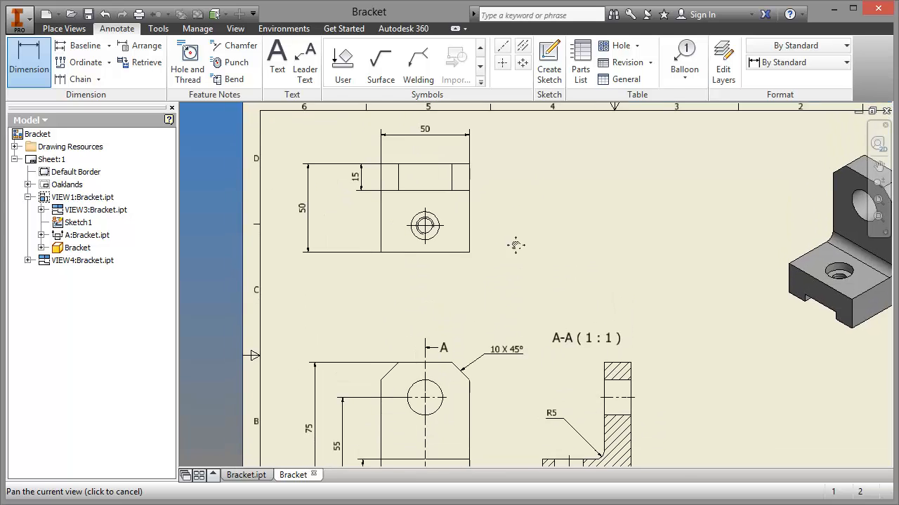
{"action": "left_click", "coordinate": [188, 56]}
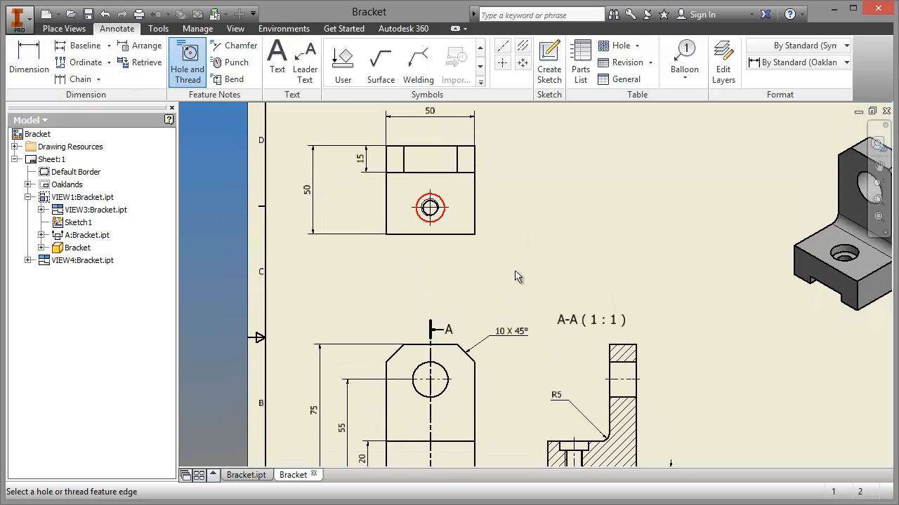
{"action": "left_click", "coordinate": [435, 203]}
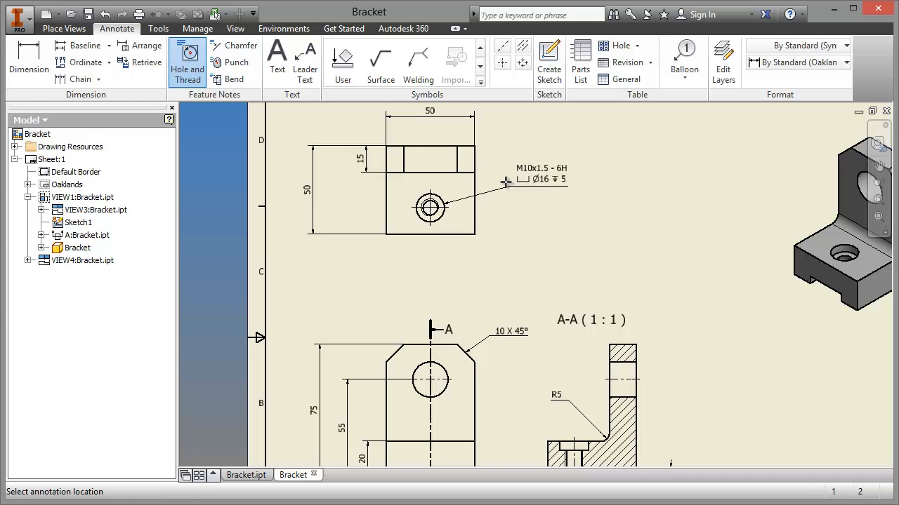
{"action": "left_click", "coordinate": [506, 182]}
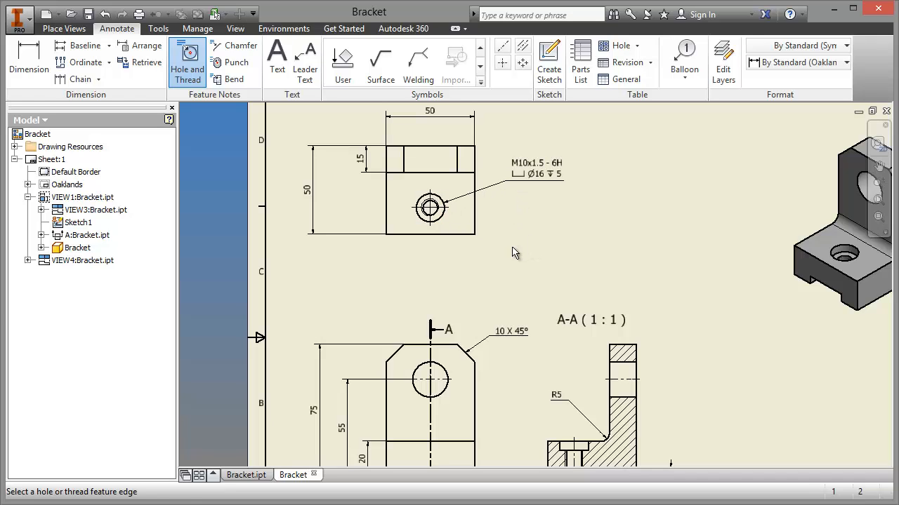
Step: Add a hole note to the large hole in the base view, placing it to the right of the view, and finish the command
{"action": "middle_click_drag", "start_coordinate": [501, 273], "coordinate": [476, 175]}
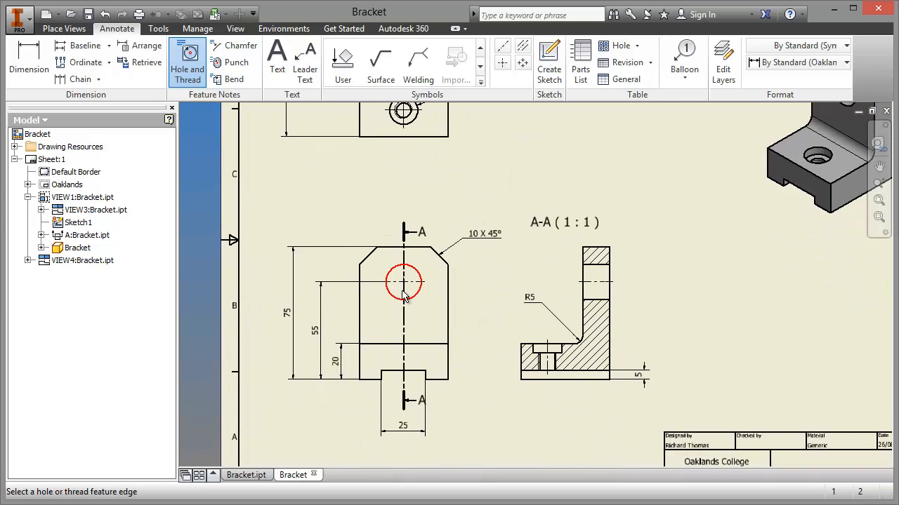
{"action": "left_click", "coordinate": [417, 295]}
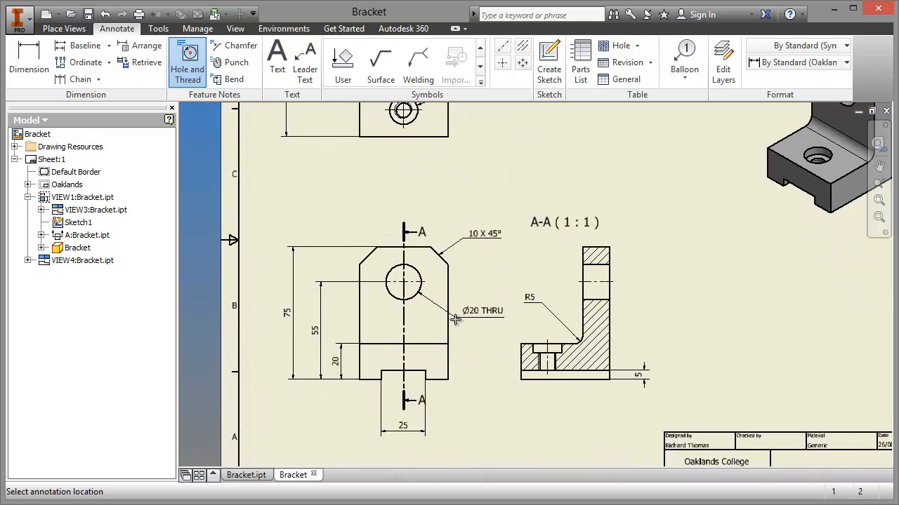
{"action": "left_click", "coordinate": [464, 318]}
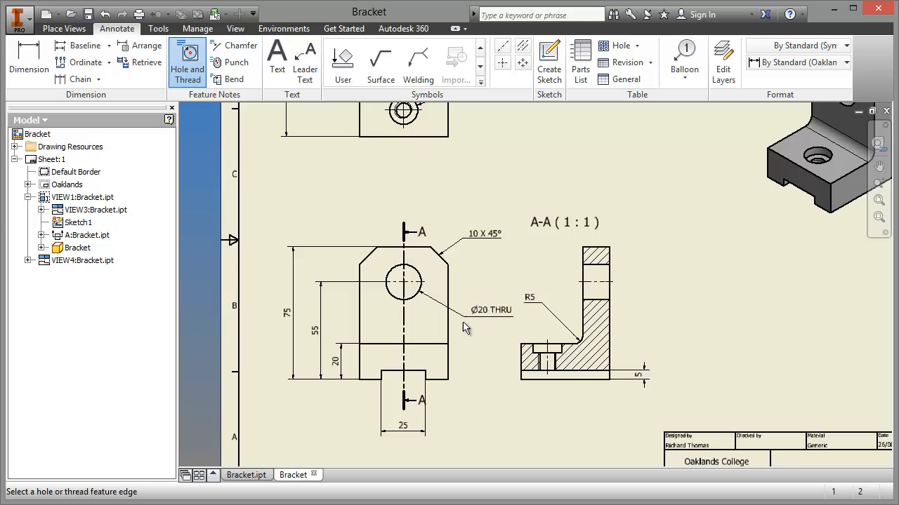
{"action": "right_click", "coordinate": [515, 163]}
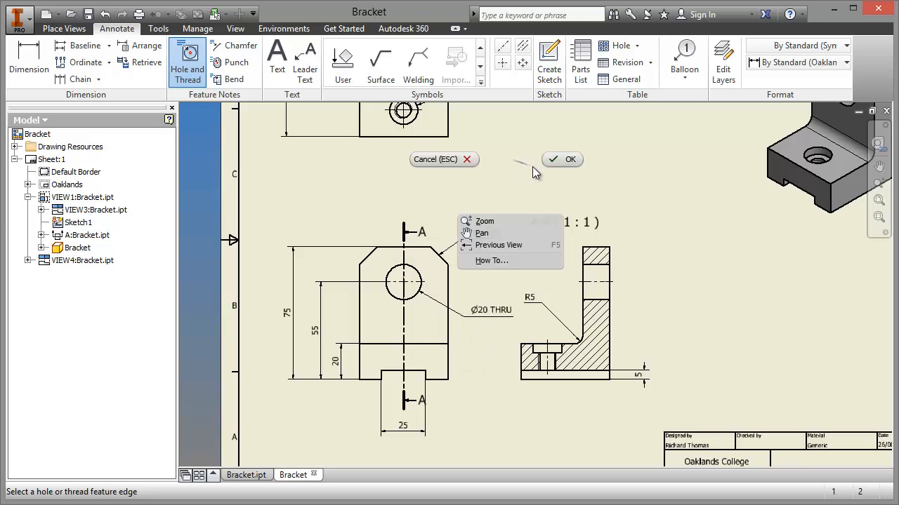
{"action": "left_click", "coordinate": [555, 159]}
{"action": "middle_click", "coordinate": [512, 183]}
{"action": "middle_click", "coordinate": [512, 183]}
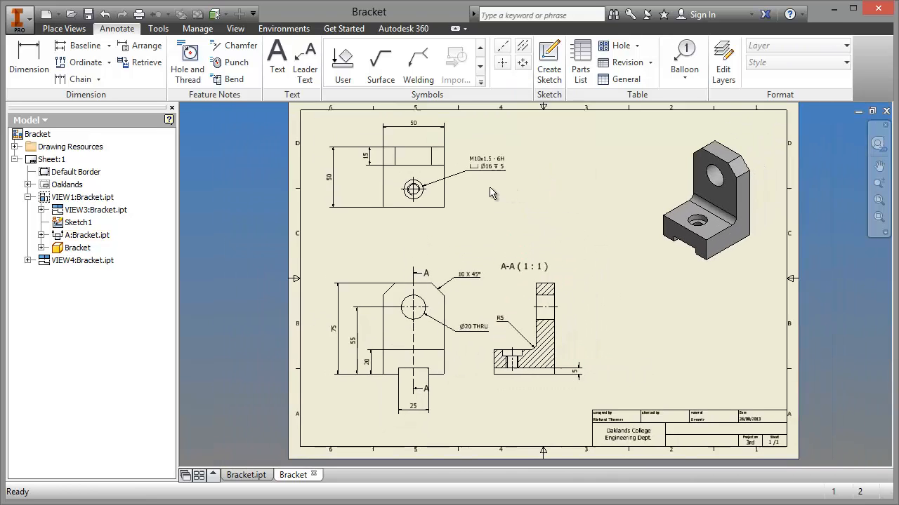
{"action": "left_click", "coordinate": [492, 316]}
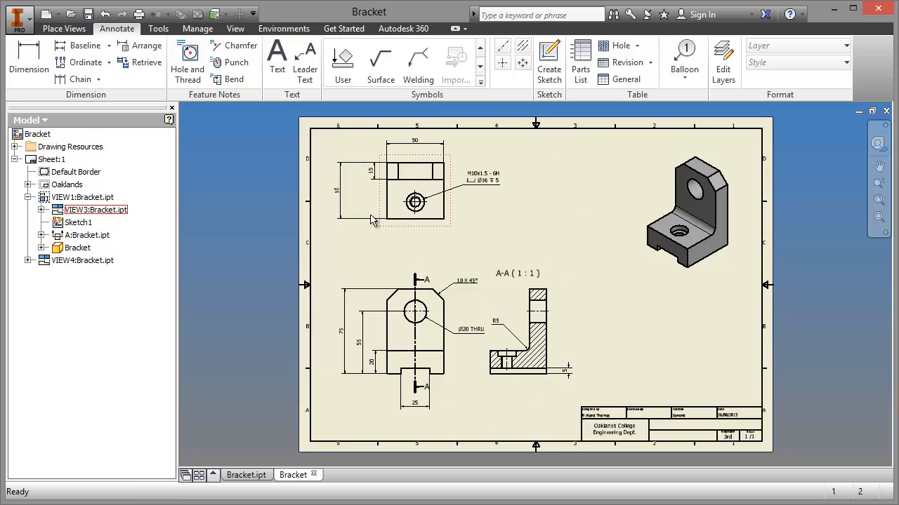
Step: Dimension the distance from the plan view's upper edge to the counterbored hole's centre, placing it between the two existing vertical dimensions
{"action": "left_click", "coordinate": [29, 62]}
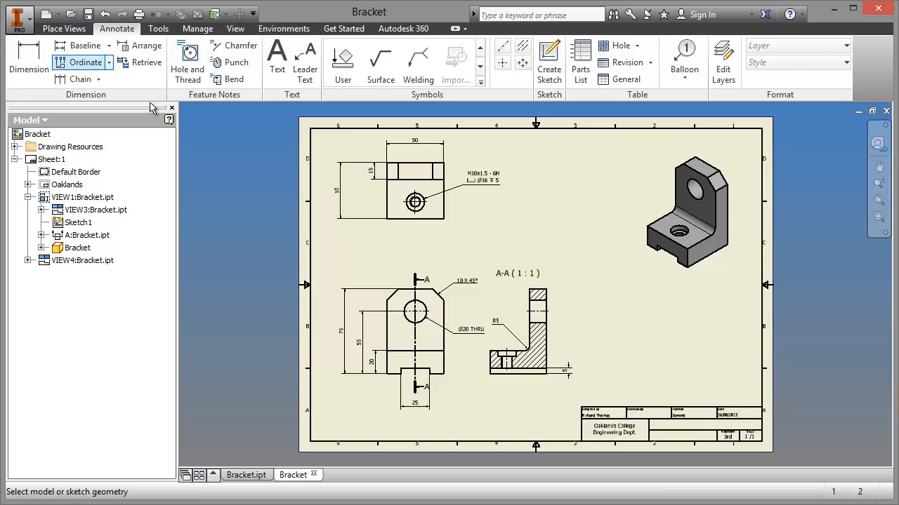
{"action": "left_click", "coordinate": [393, 163]}
{"action": "left_click", "coordinate": [414, 201]}
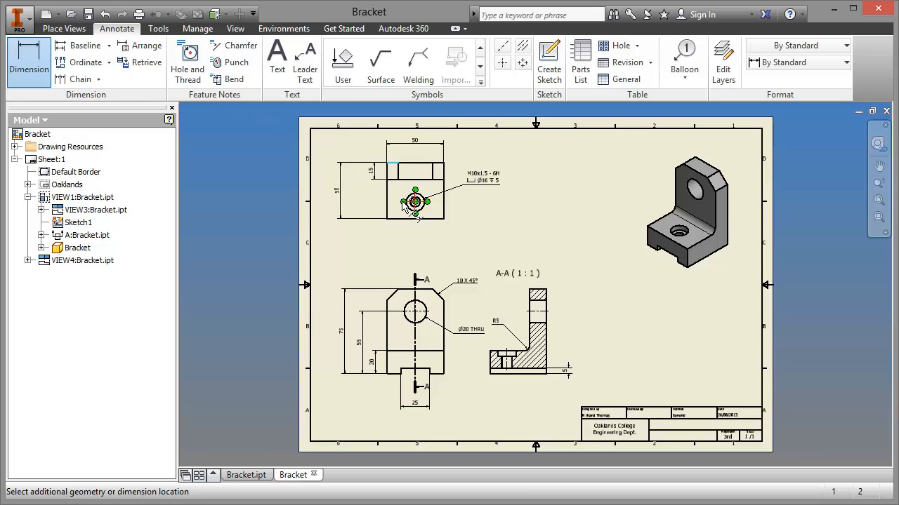
{"action": "left_click", "coordinate": [350, 201]}
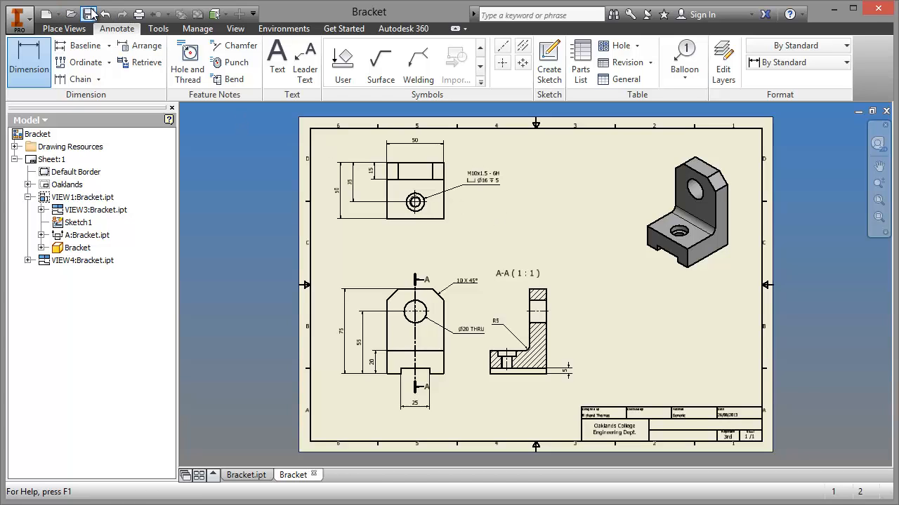
Step: Save the drawing as Bracket in the Bracket folder as an Inventor drawing file (*.idw) and check the title block
{"action": "left_click", "coordinate": [89, 14]}
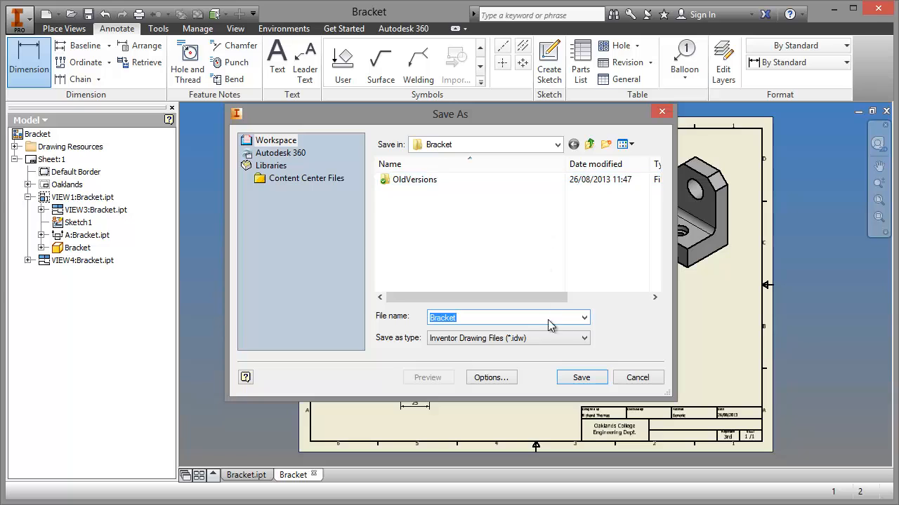
{"action": "left_click", "coordinate": [577, 386]}
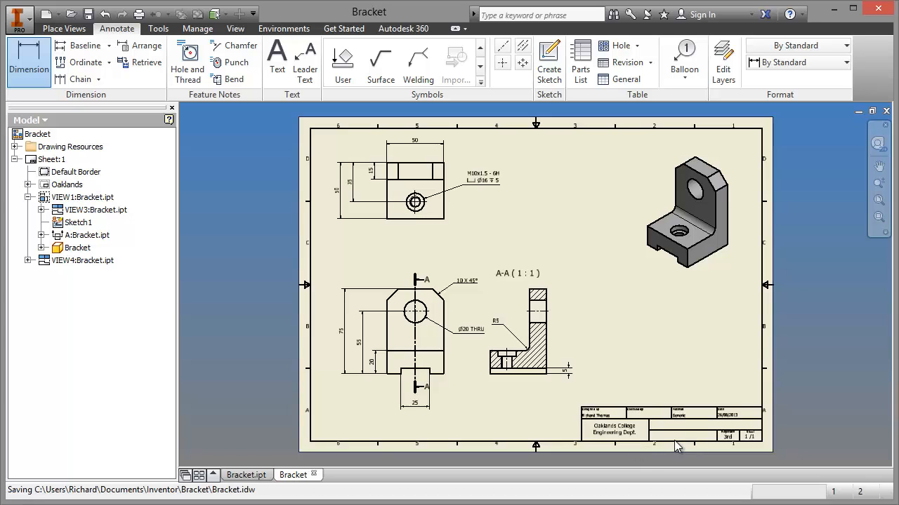
{"action": "scroll", "coordinate": [675, 446], "scroll_direction": "up", "scroll_amount": 5}
{"action": "scroll", "coordinate": [678, 443], "scroll_direction": "down", "scroll_amount": 8}
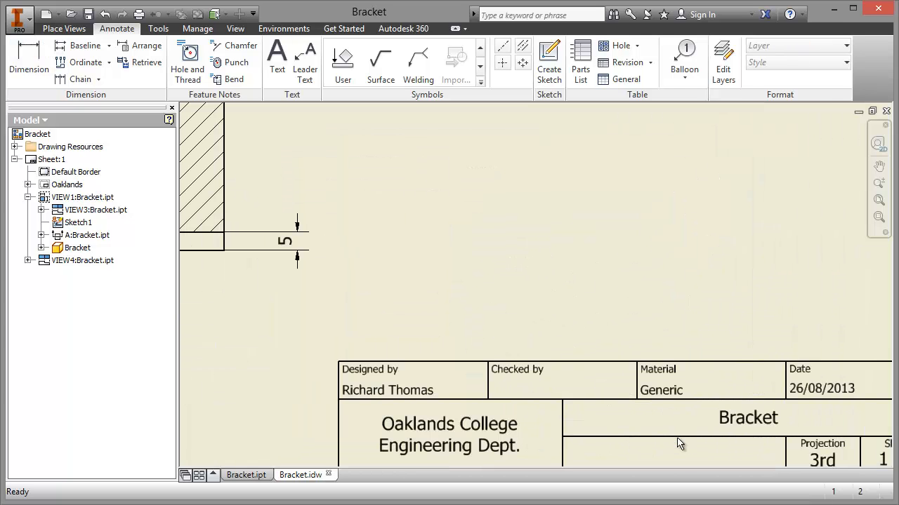
{"action": "scroll", "coordinate": [707, 414], "scroll_direction": "up", "scroll_amount": 2}
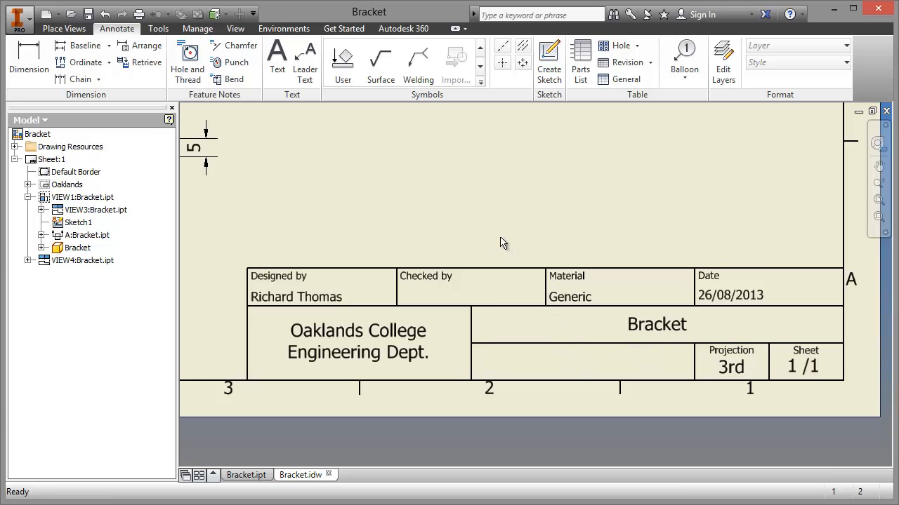
{"action": "key", "text": "Home"}
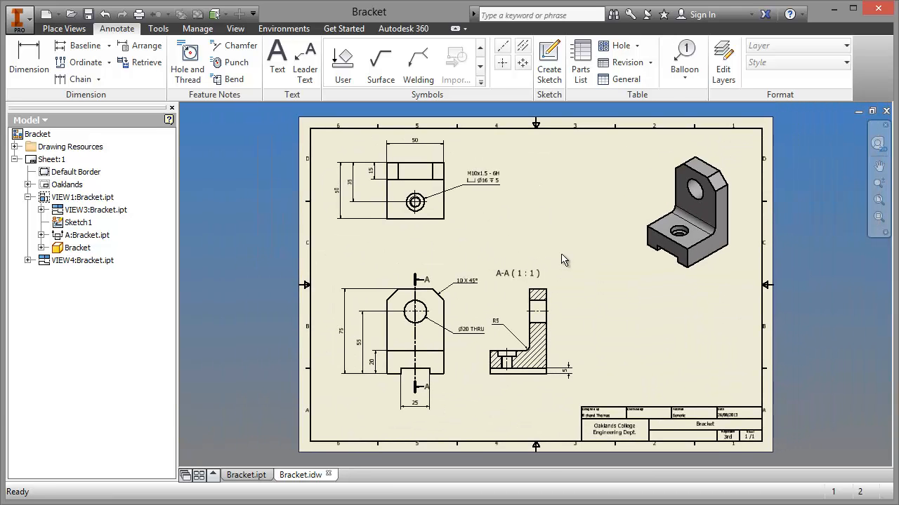